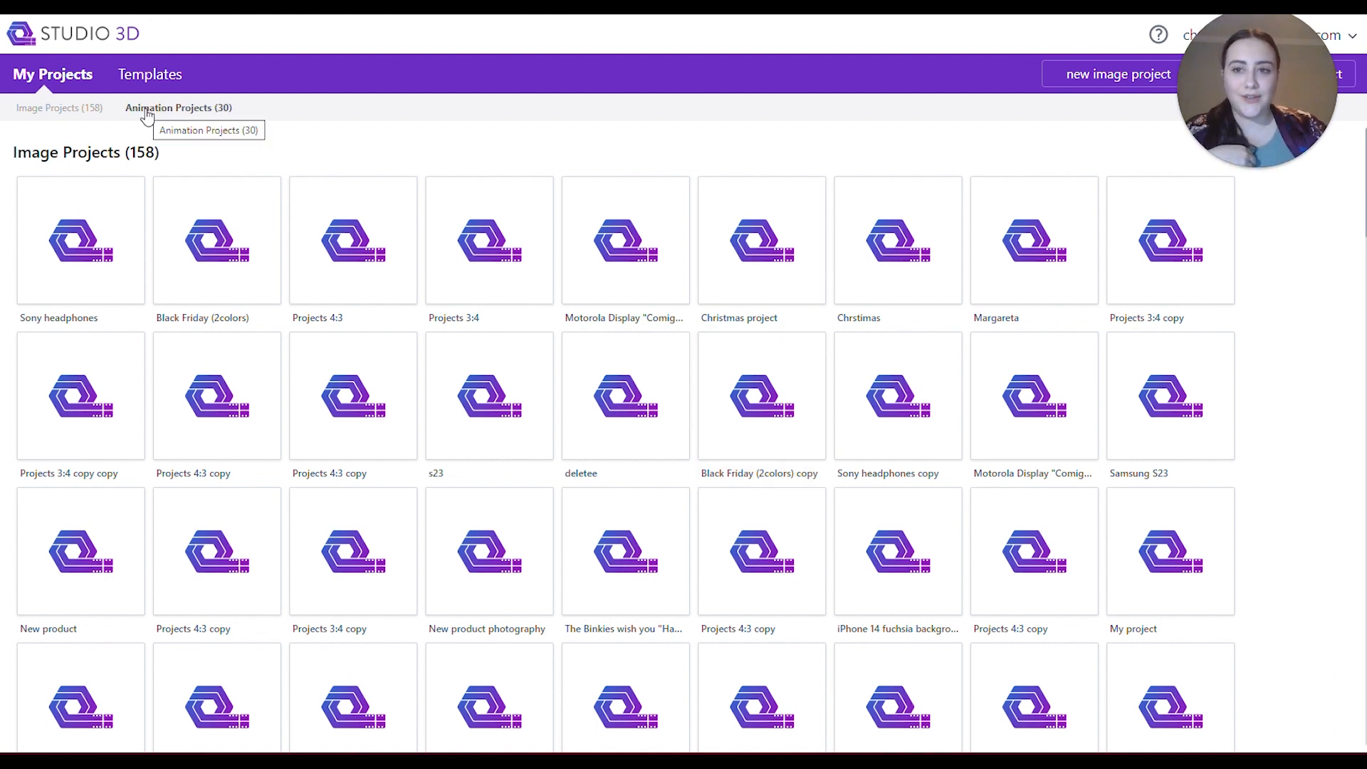
# Browse the Social Media templates down to the YouTube and Twitter groups, and return to the project list.
pyautogui.click(157, 79)
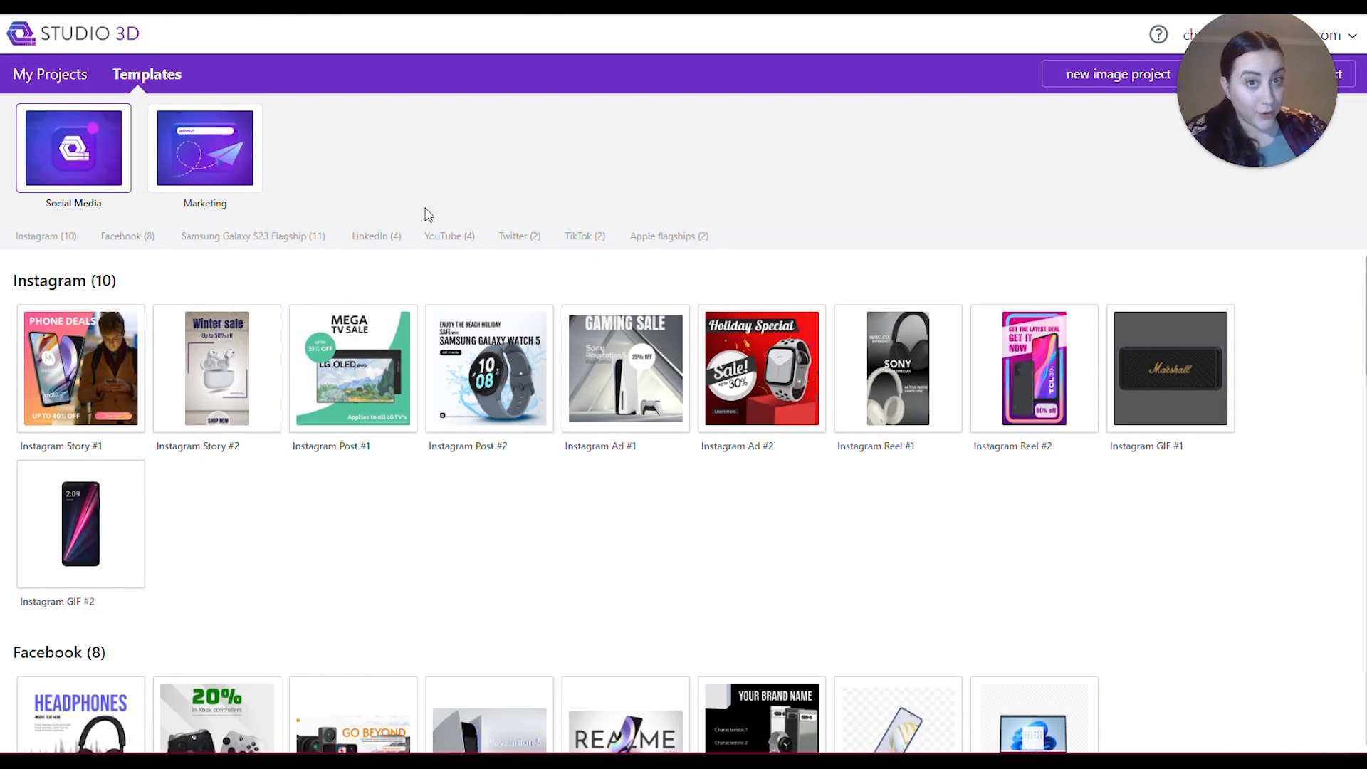
pyautogui.scroll(-15, 516, 415)
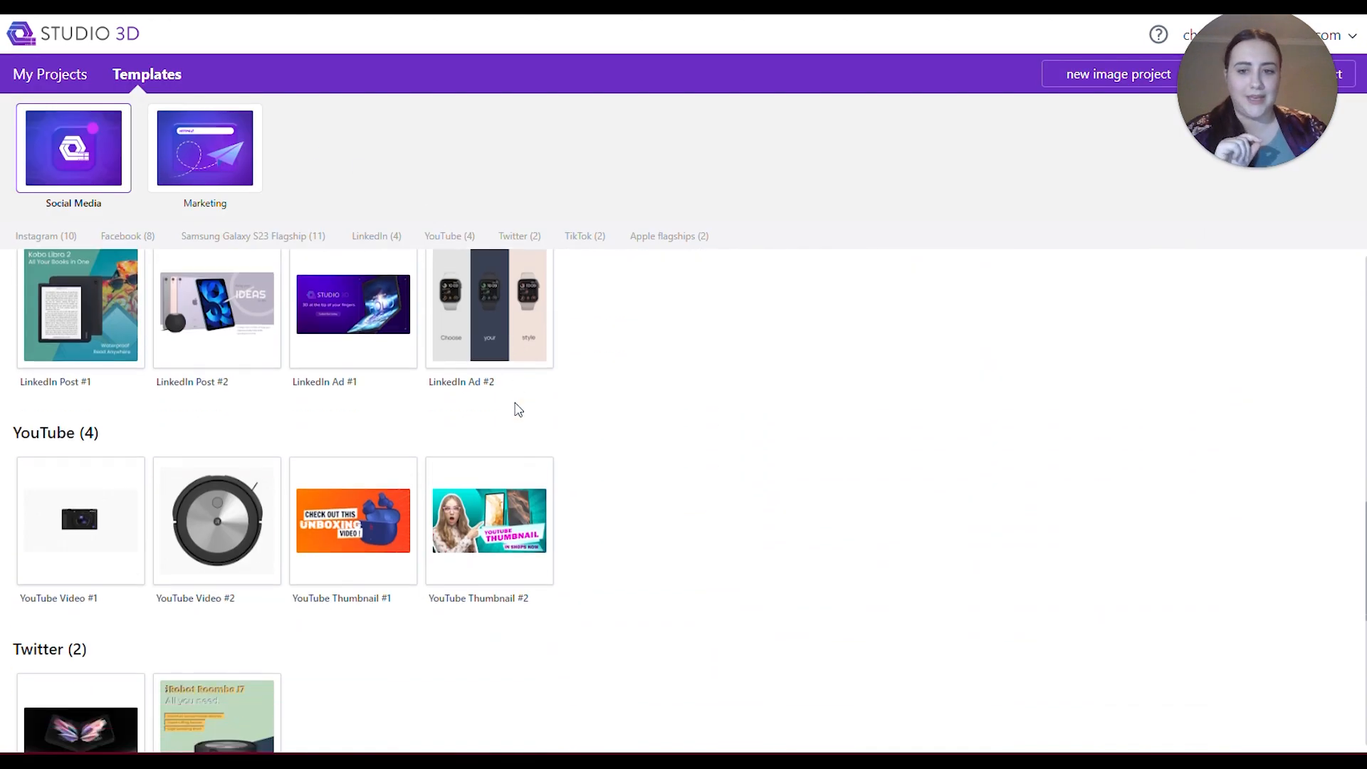
pyautogui.click(57, 72)
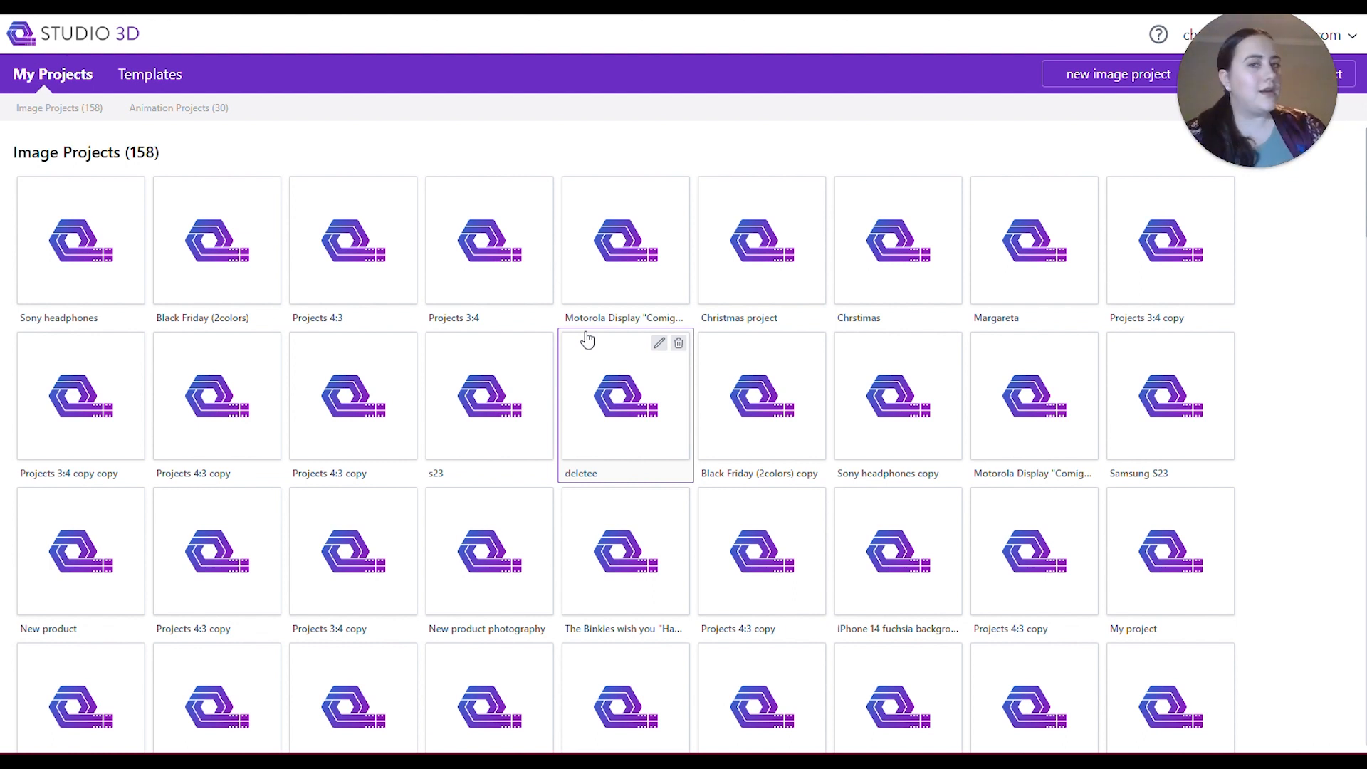
# Start a new image project and name it "My insta project".
pyautogui.click(1101, 86)
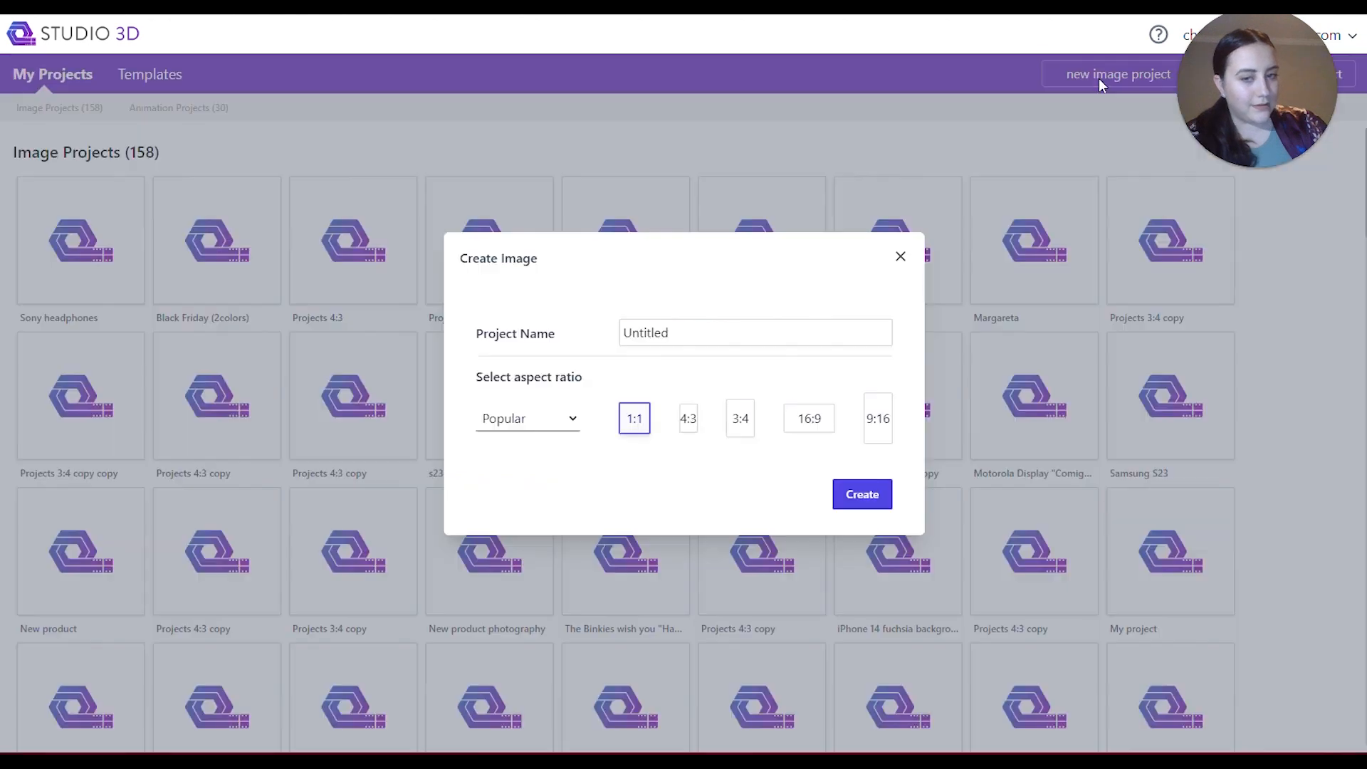
pyautogui.doubleClick(650, 332)
pyautogui.press('BackSpace')
pyautogui.write('mY')
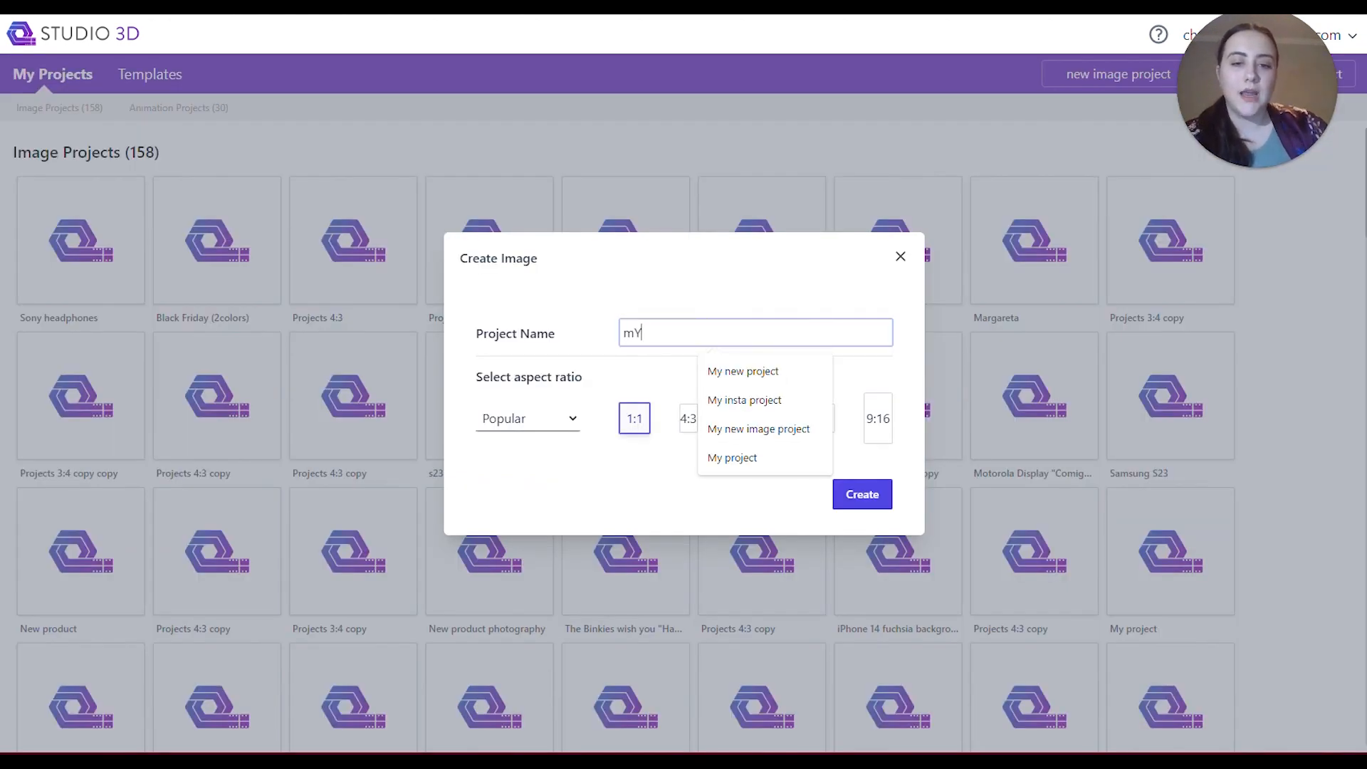
pyautogui.click(722, 398)
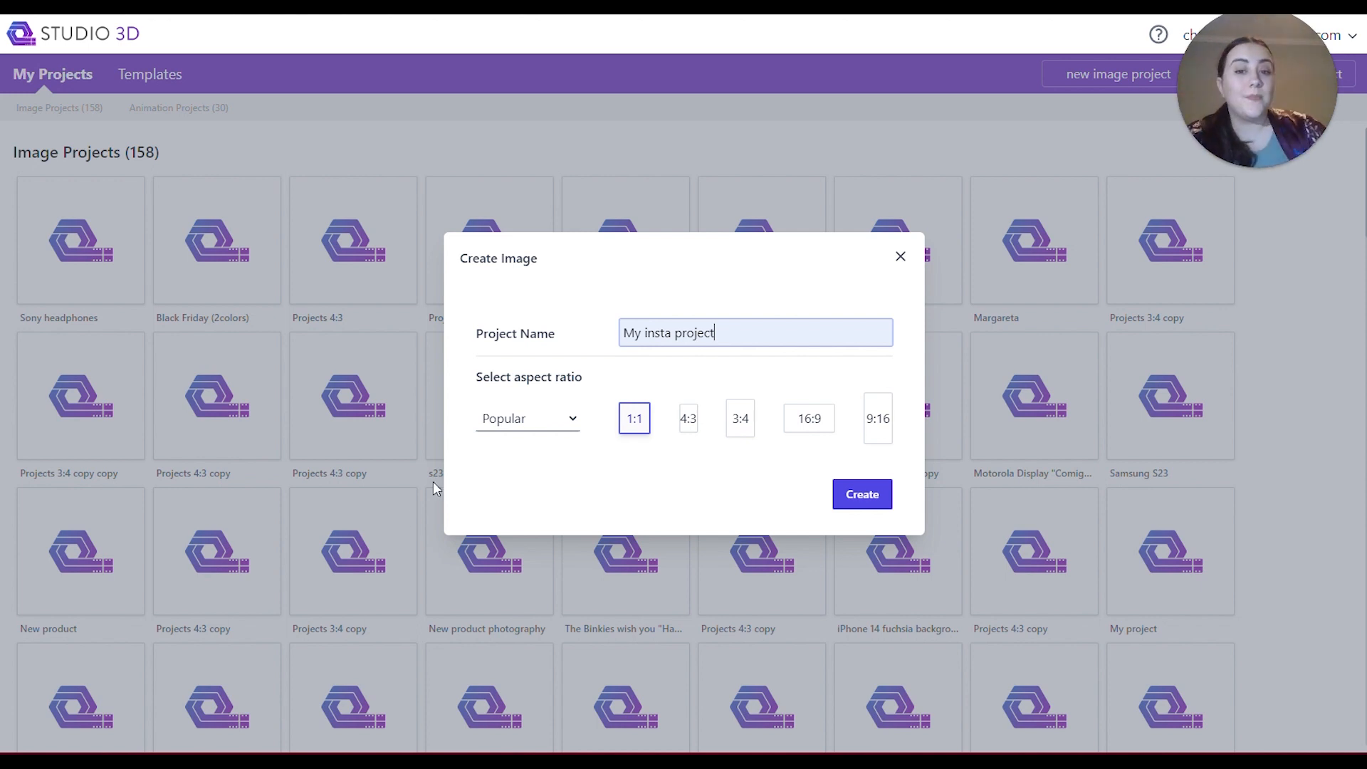
# Switch the new project to a custom aspect ratio with 23 as its first value.
pyautogui.click(562, 421)
pyautogui.click(542, 461)
pyautogui.doubleClick(630, 419)
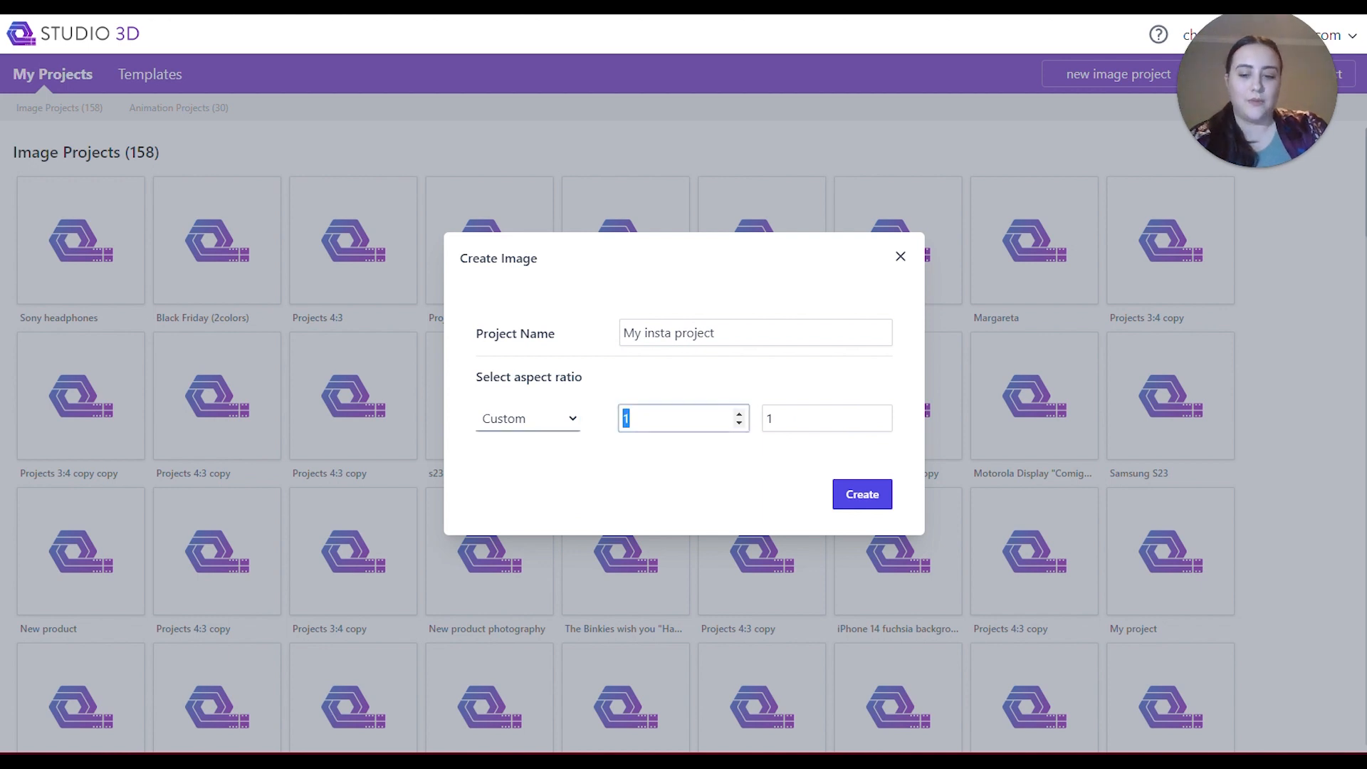
pyautogui.write('23')
# Choose the popular 1:1 aspect ratio and create the project.
pyautogui.click(569, 420)
pyautogui.click(550, 443)
pyautogui.click(630, 425)
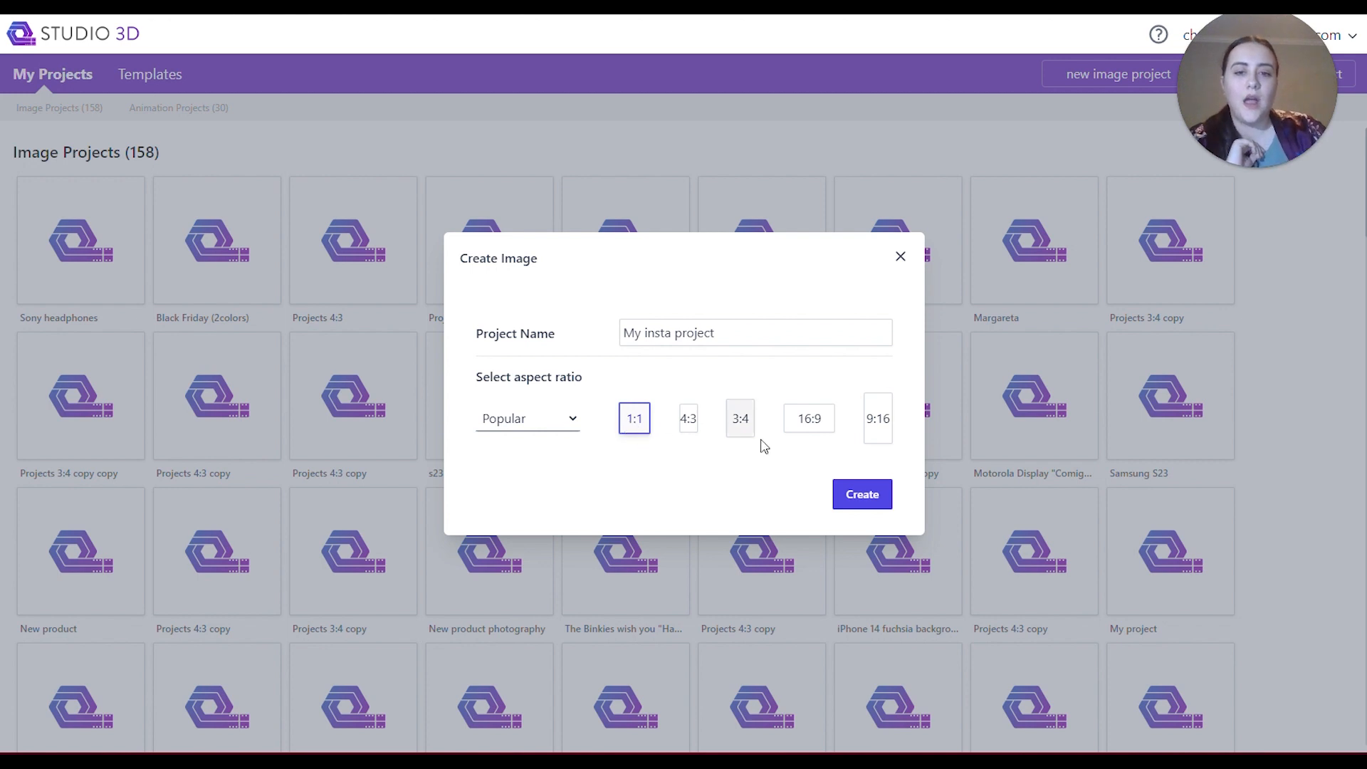
pyautogui.click(864, 503)
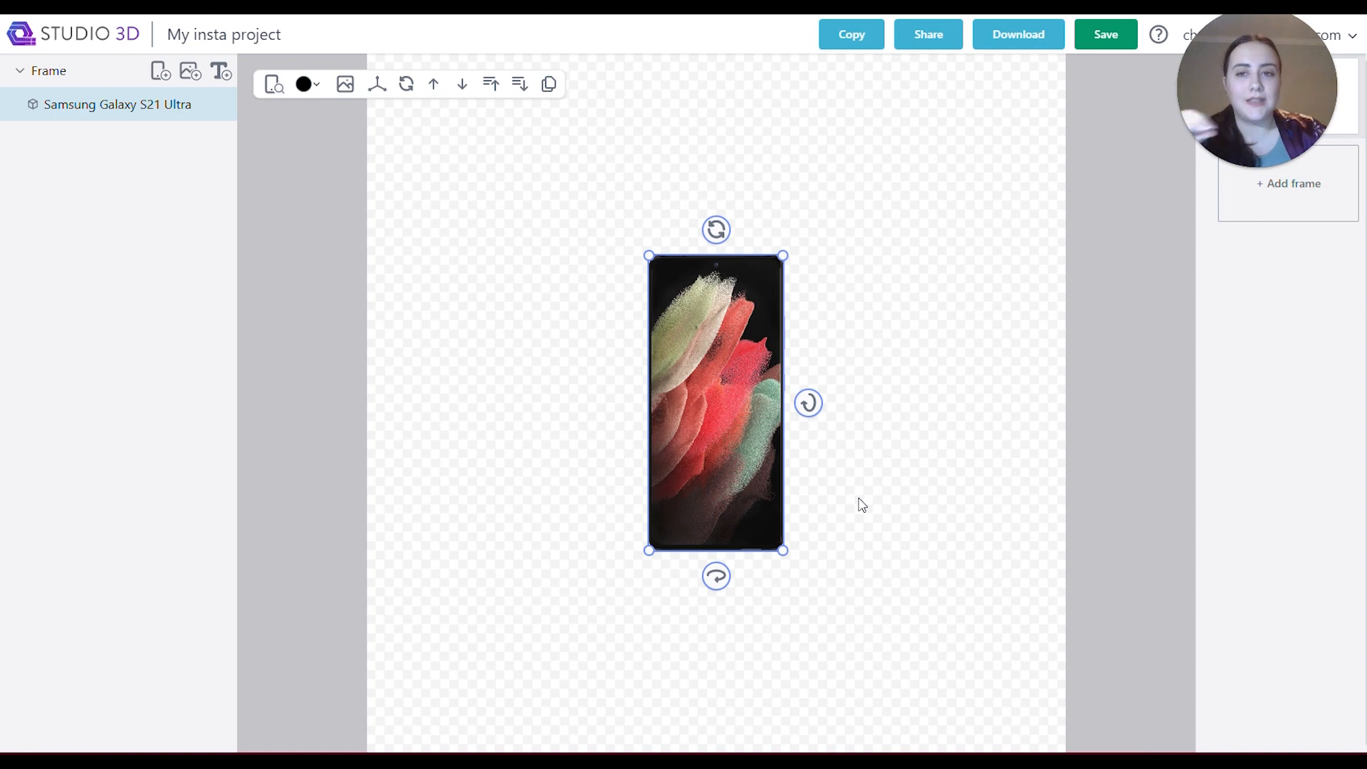
# Replace the default phone model with the Samsung Galaxy S23 from the Samsung devices.
pyautogui.click(275, 84)
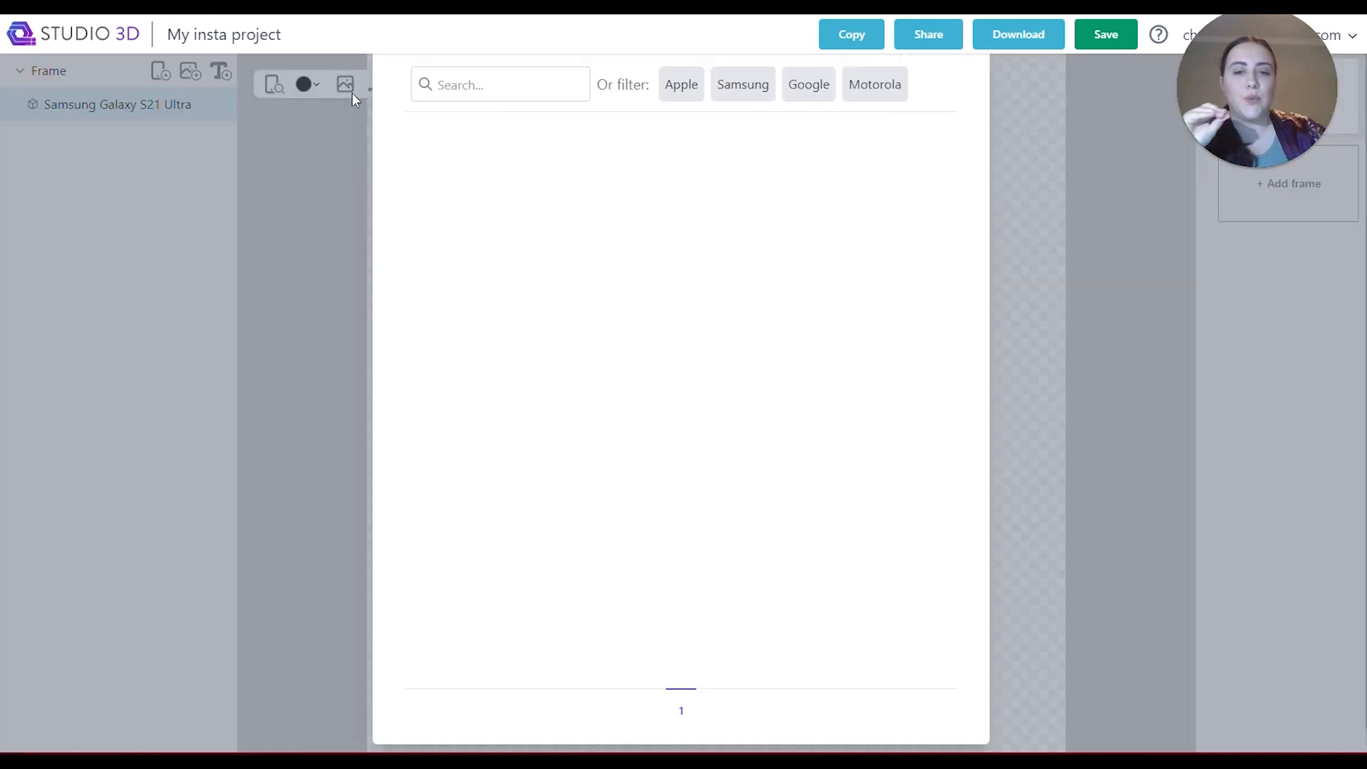
pyautogui.click(761, 100)
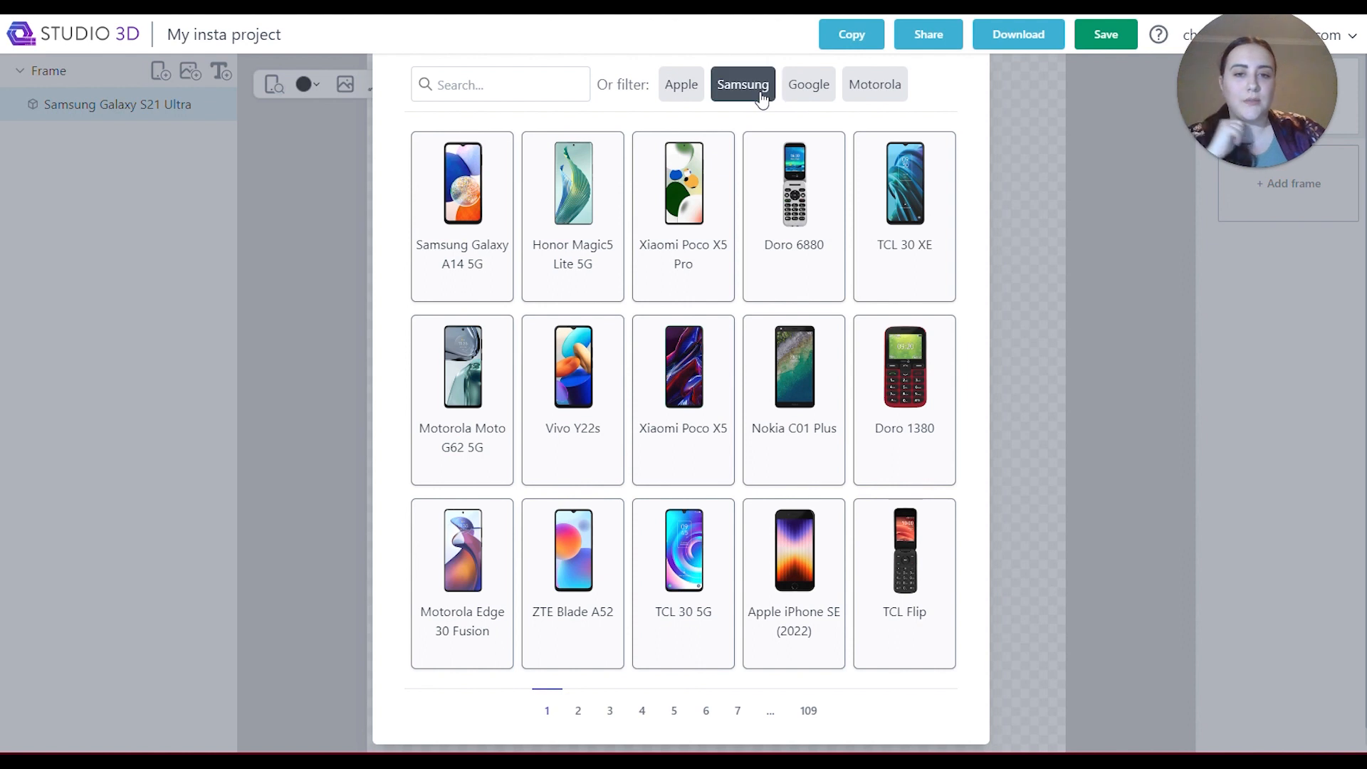
pyautogui.click(712, 181)
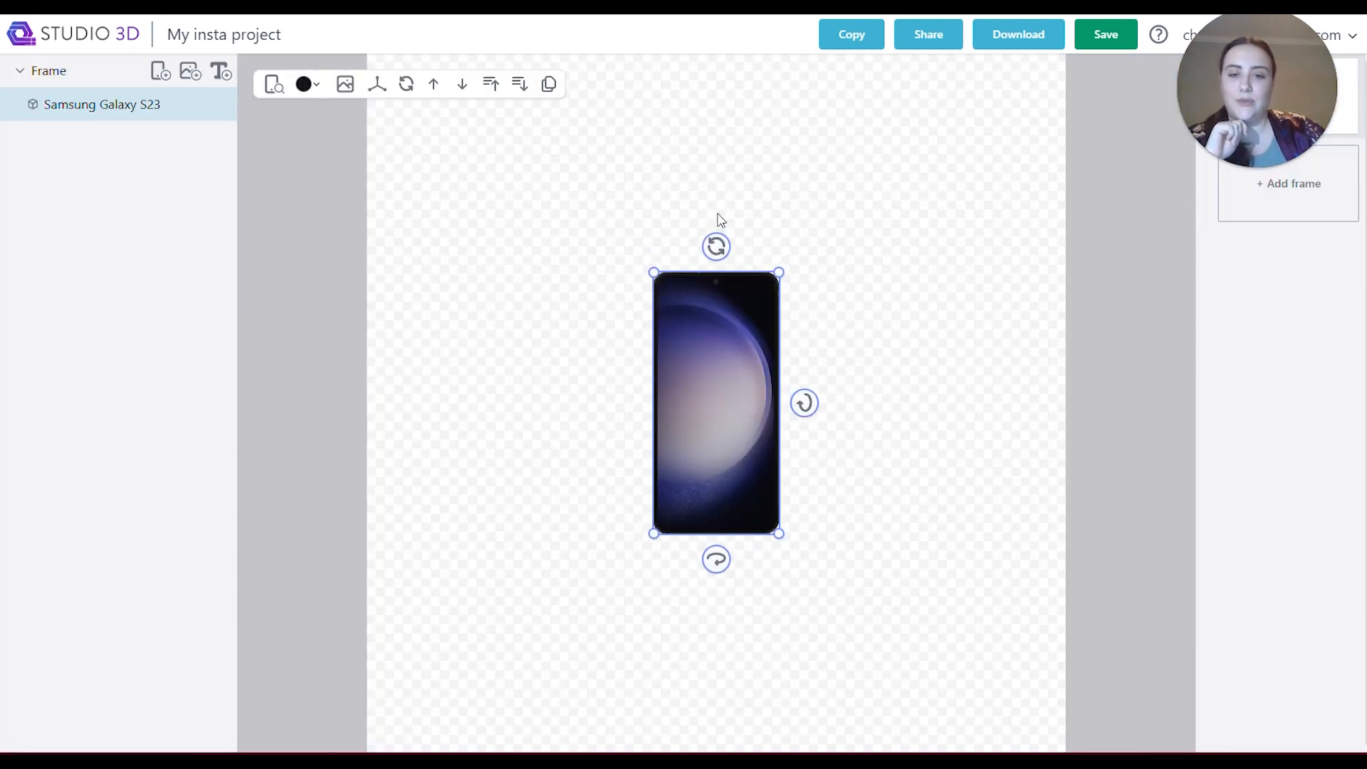
# Tilt and enlarge the Samsung Galaxy S23, positioning it slightly to the right of the canvas centre.
pyautogui.moveTo(731, 242)
pyautogui.mouseDown()
pyautogui.moveTo(907, 284)
pyautogui.moveTo(721, 232)
pyautogui.moveTo(725, 258)
pyautogui.mouseUp()
pyautogui.moveTo(809, 405); pyautogui.dragTo(701, 593)
pyautogui.moveTo(690, 373); pyautogui.dragTo(694, 292)
pyautogui.moveTo(618, 250); pyautogui.dragTo(409, 195)
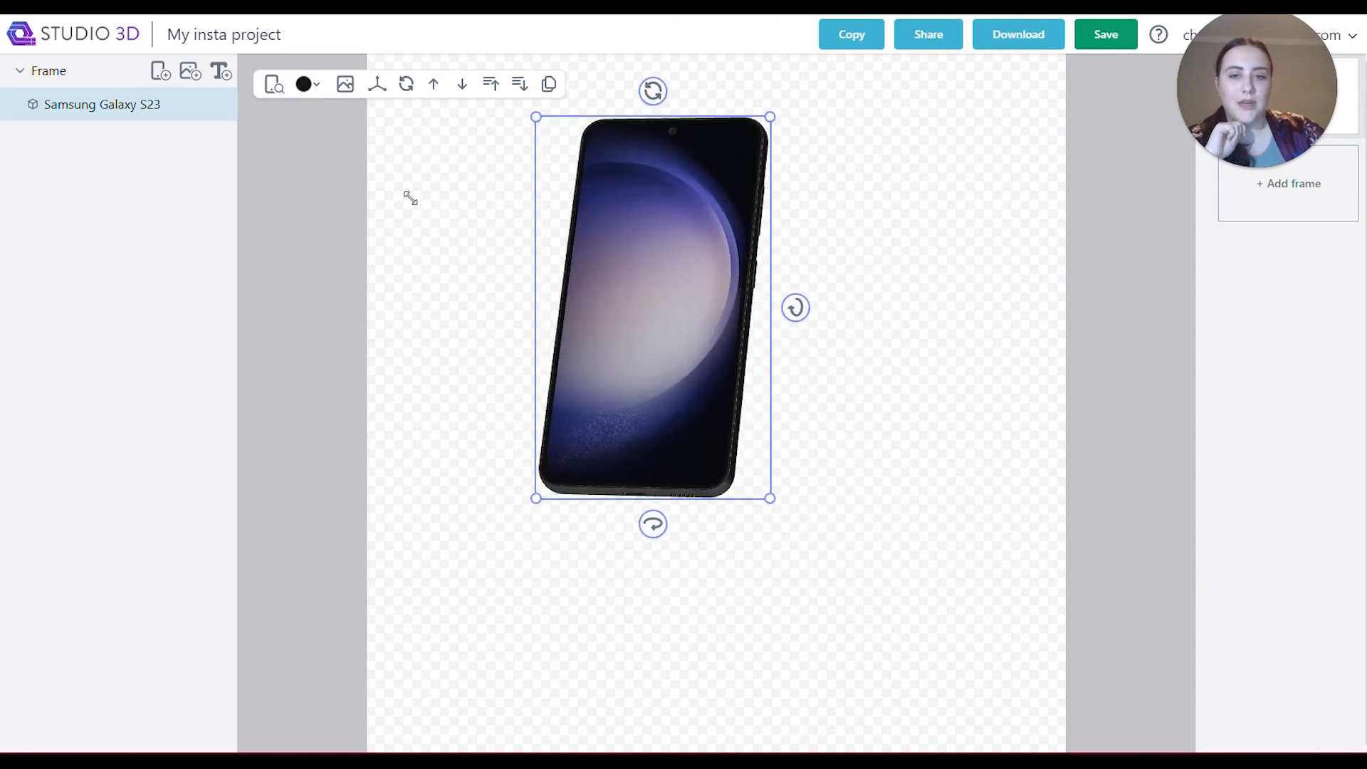
pyautogui.moveTo(674, 436); pyautogui.dragTo(787, 497)
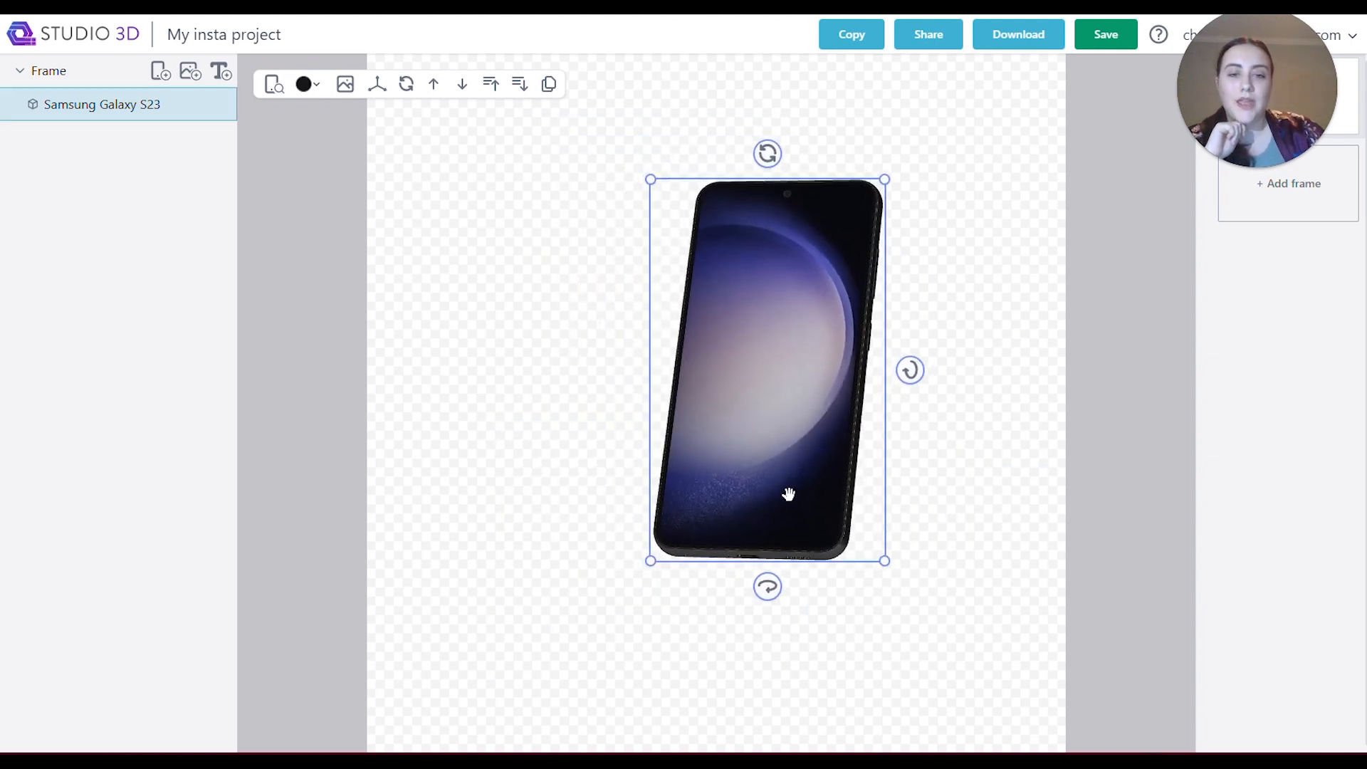
pyautogui.click(377, 84)
pyautogui.moveTo(427, 122); pyautogui.dragTo(370, 182)
# Set all three rotation angles of the Samsung Galaxy S23 to 0.
pyautogui.click(406, 84)
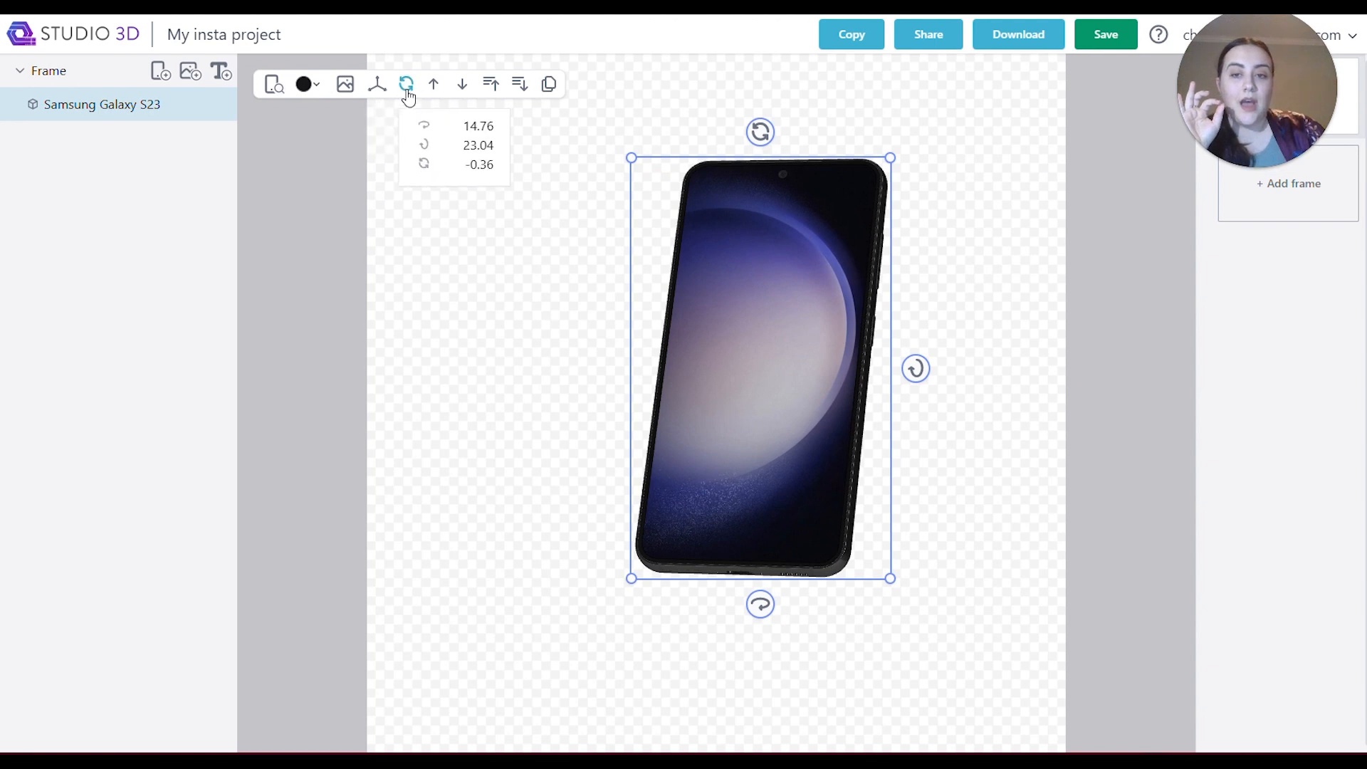
pyautogui.click(486, 127)
pyautogui.write('0')
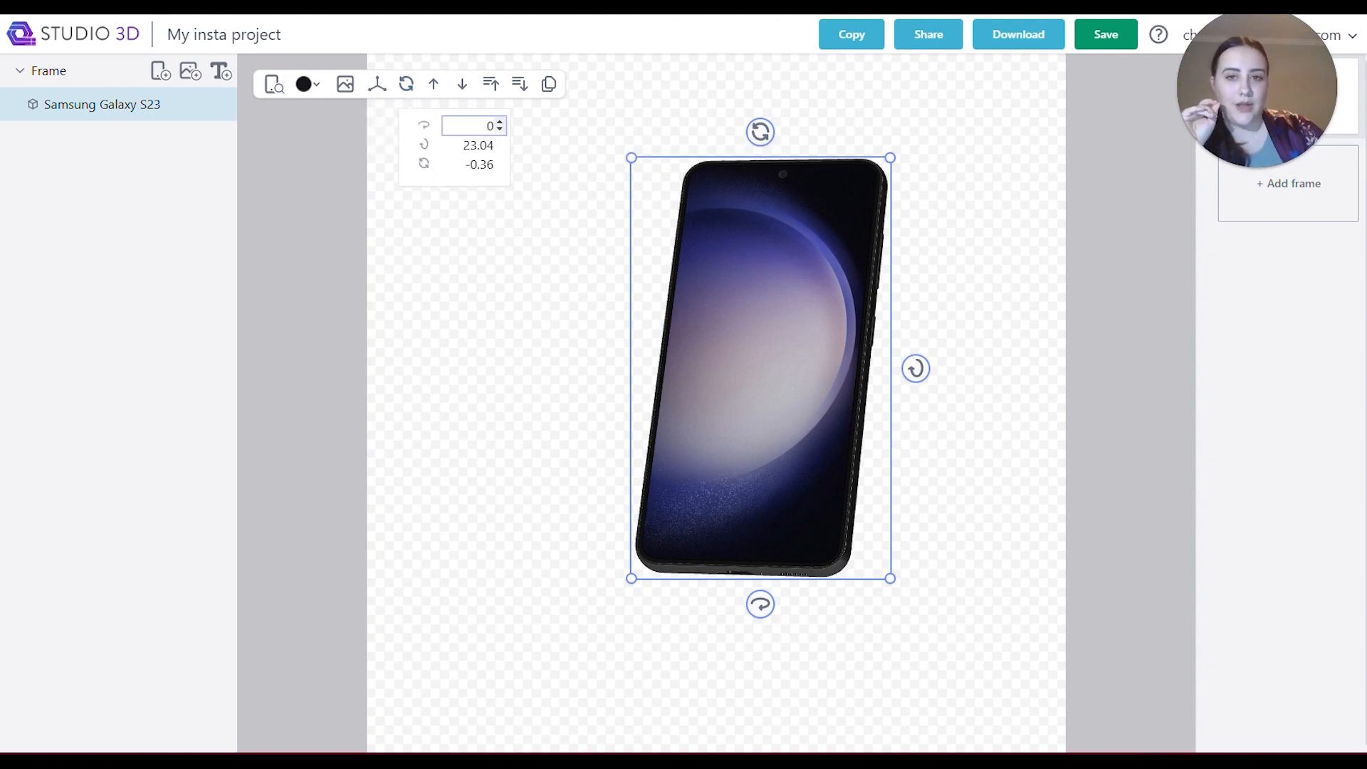
pyautogui.click(479, 146)
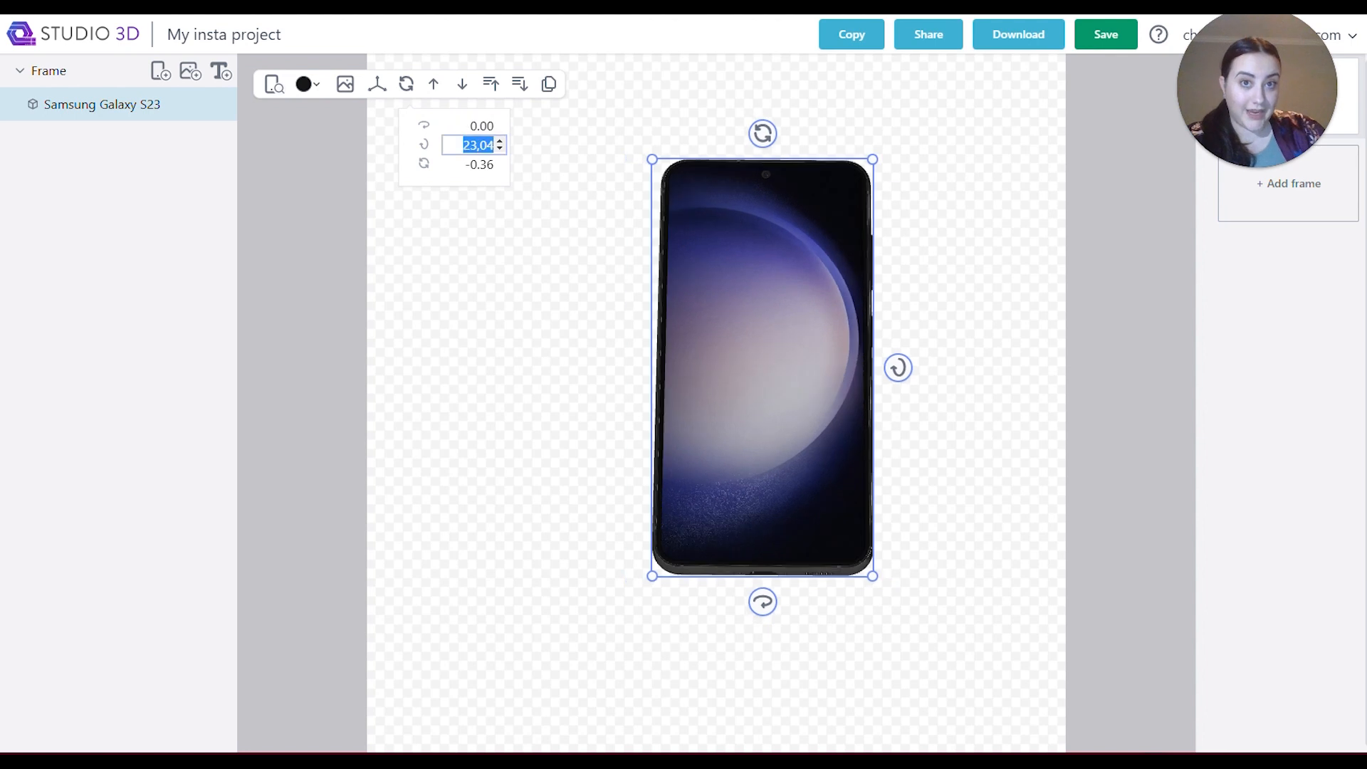
pyautogui.write('0')
pyautogui.press('Return')
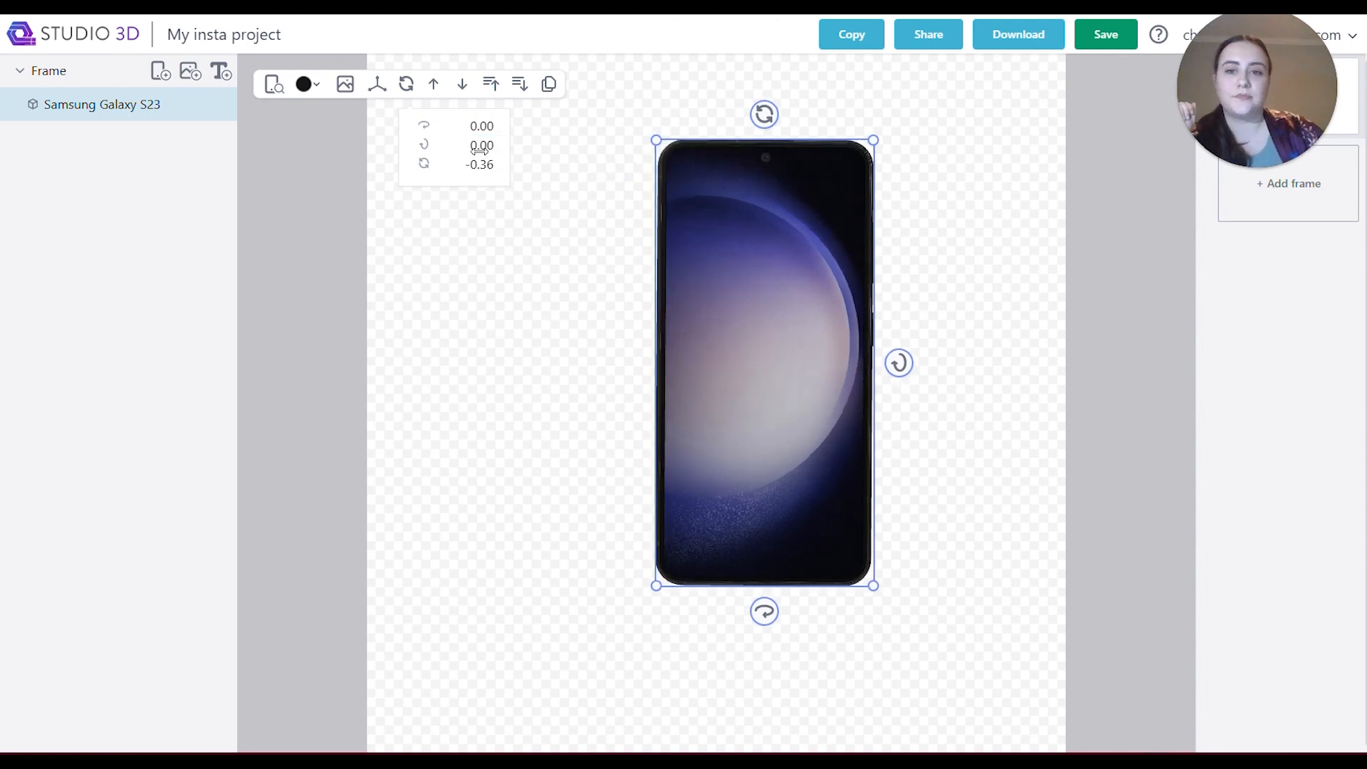
pyautogui.click(479, 165)
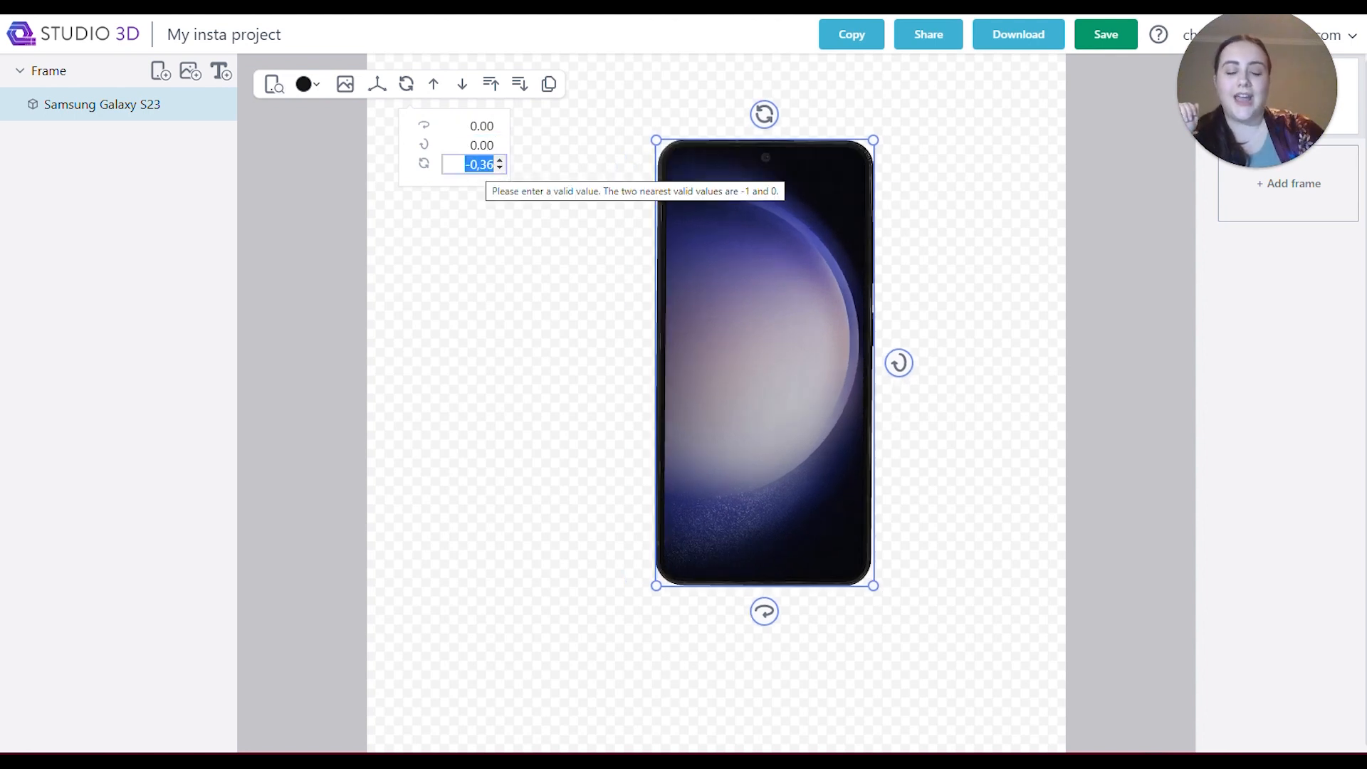
pyautogui.write('0')
pyautogui.press('Return')
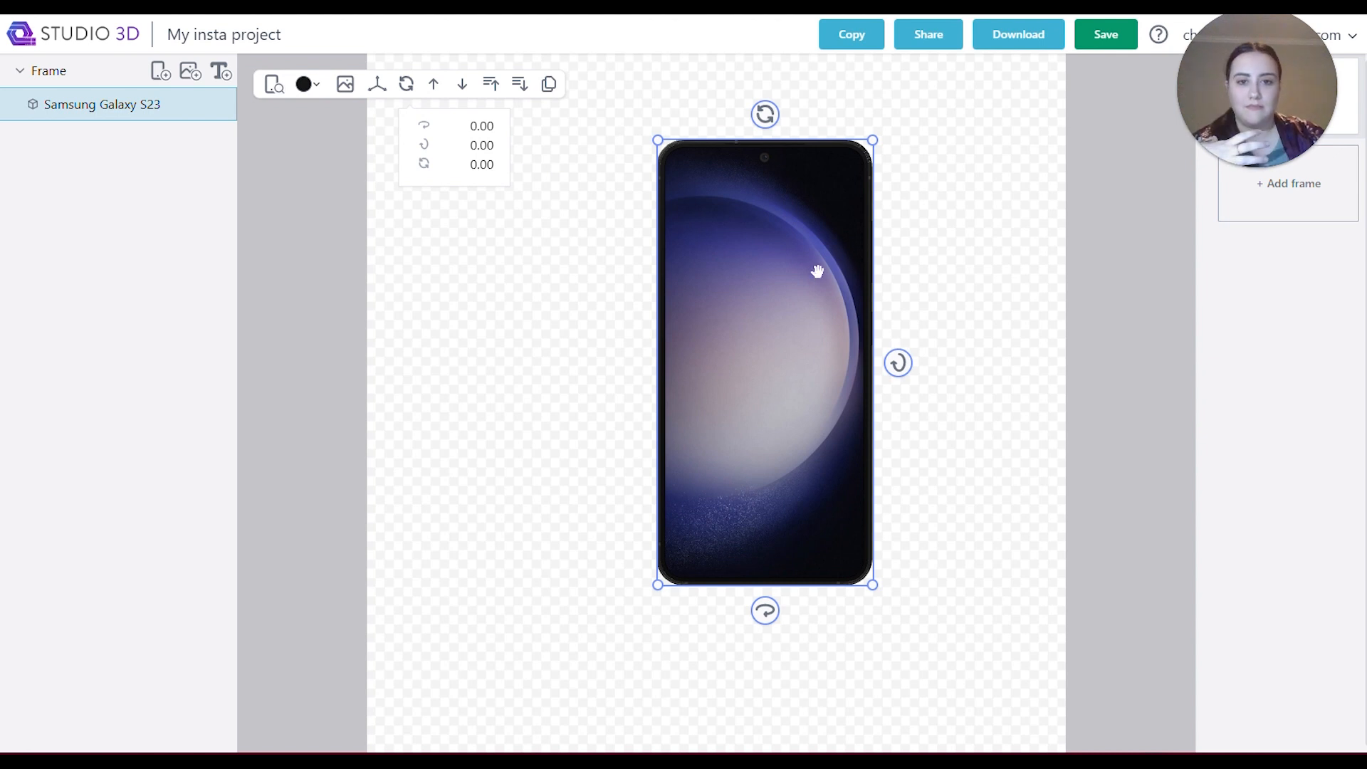
# Move the phone further toward the right side of the canvas and change its colour to pink.
pyautogui.moveTo(814, 272); pyautogui.dragTo(898, 326)
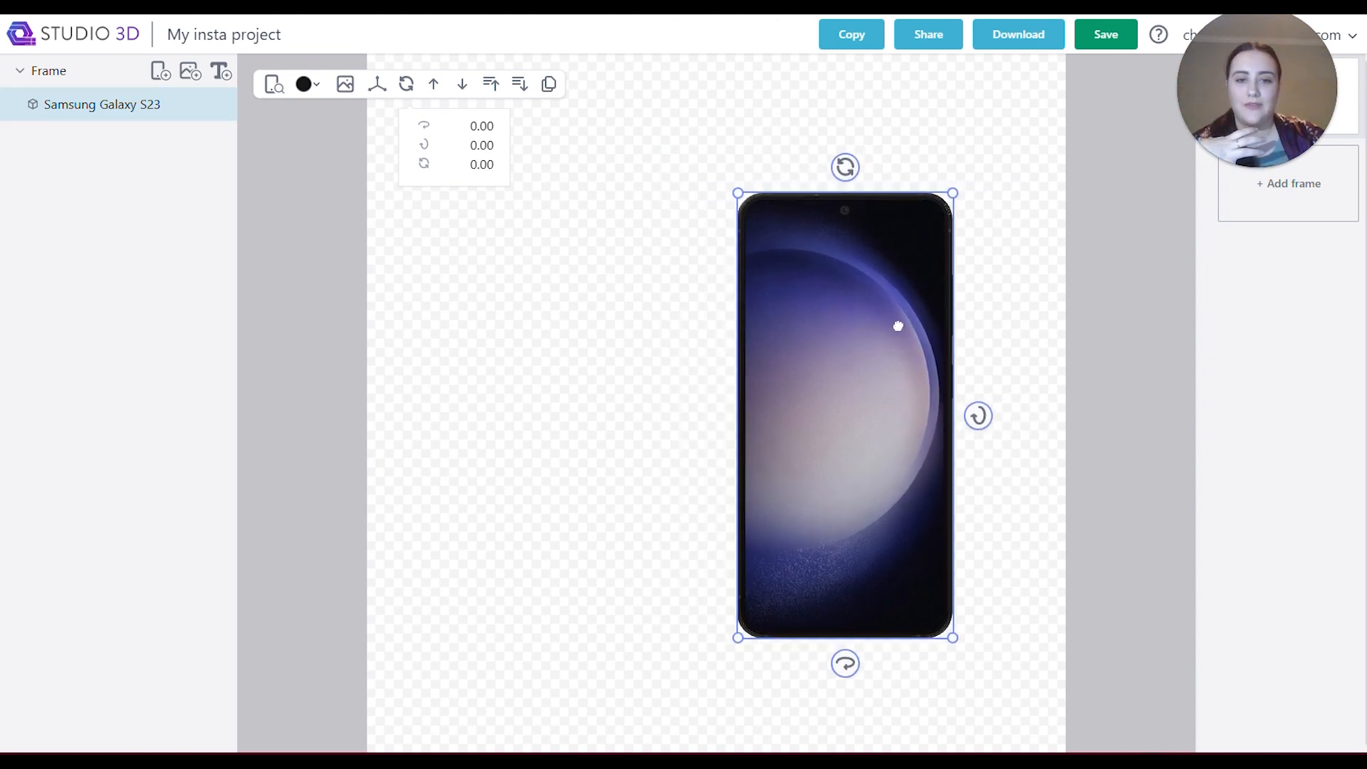
pyautogui.click(306, 84)
pyautogui.click(378, 122)
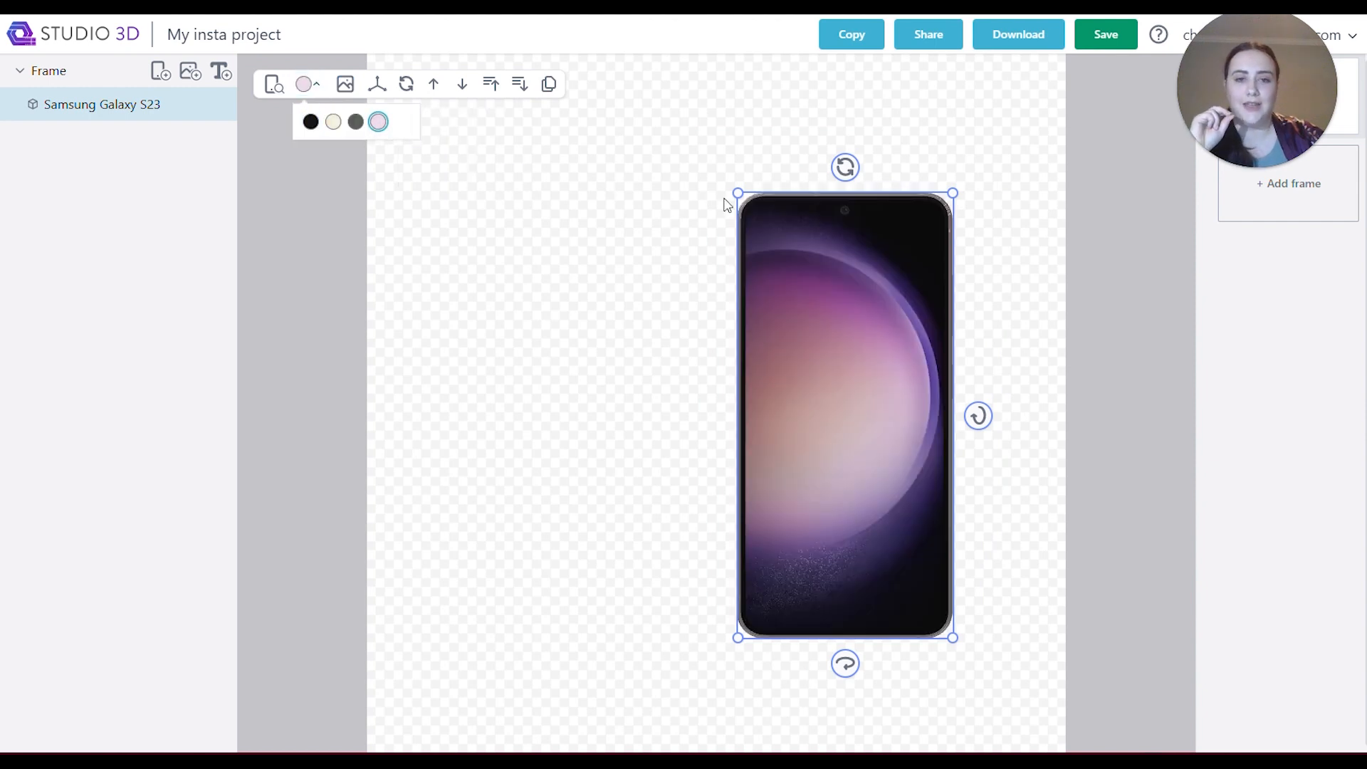
# Enlarge the phone slightly and turn it around so its back faces forward near the canvas's right edge.
pyautogui.moveTo(738, 193); pyautogui.dragTo(689, 158)
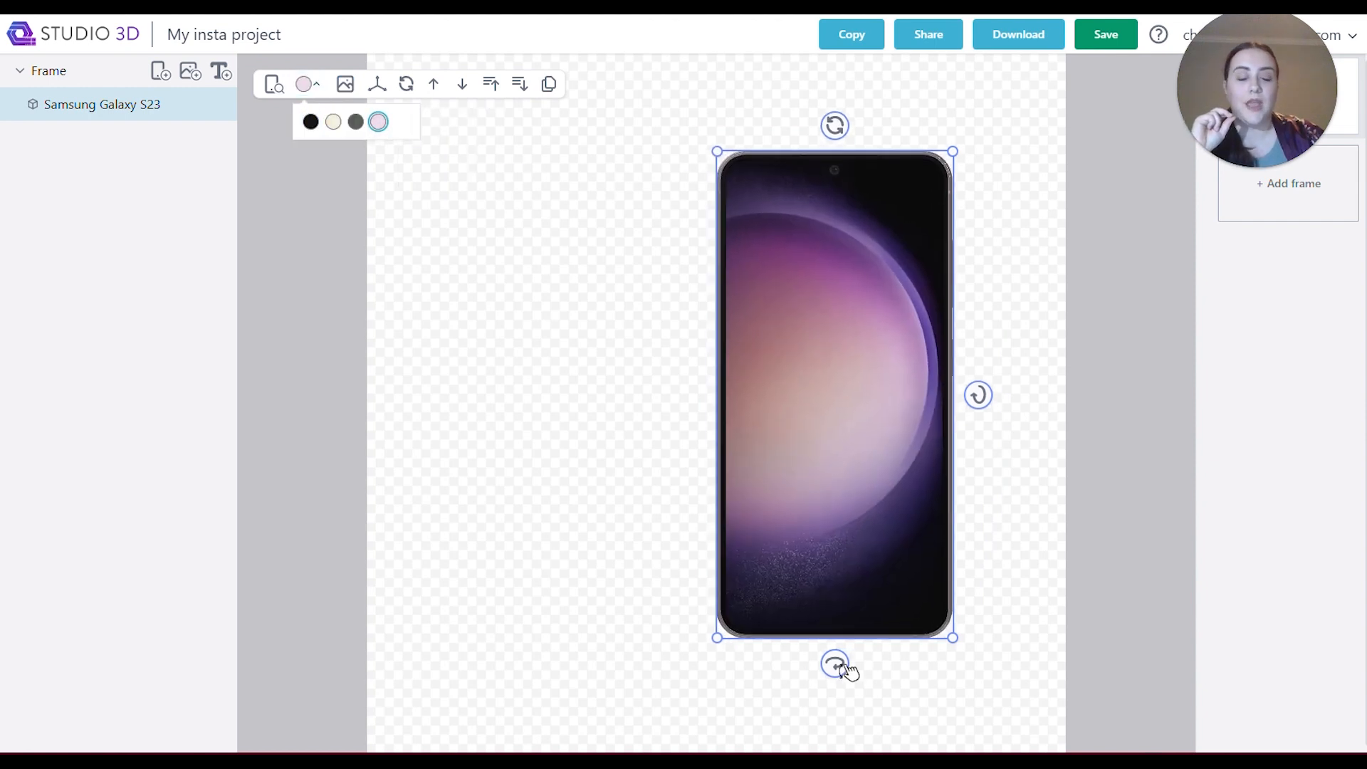
pyautogui.moveTo(836, 664); pyautogui.dragTo(477, 689)
pyautogui.moveTo(802, 551); pyautogui.dragTo(832, 564)
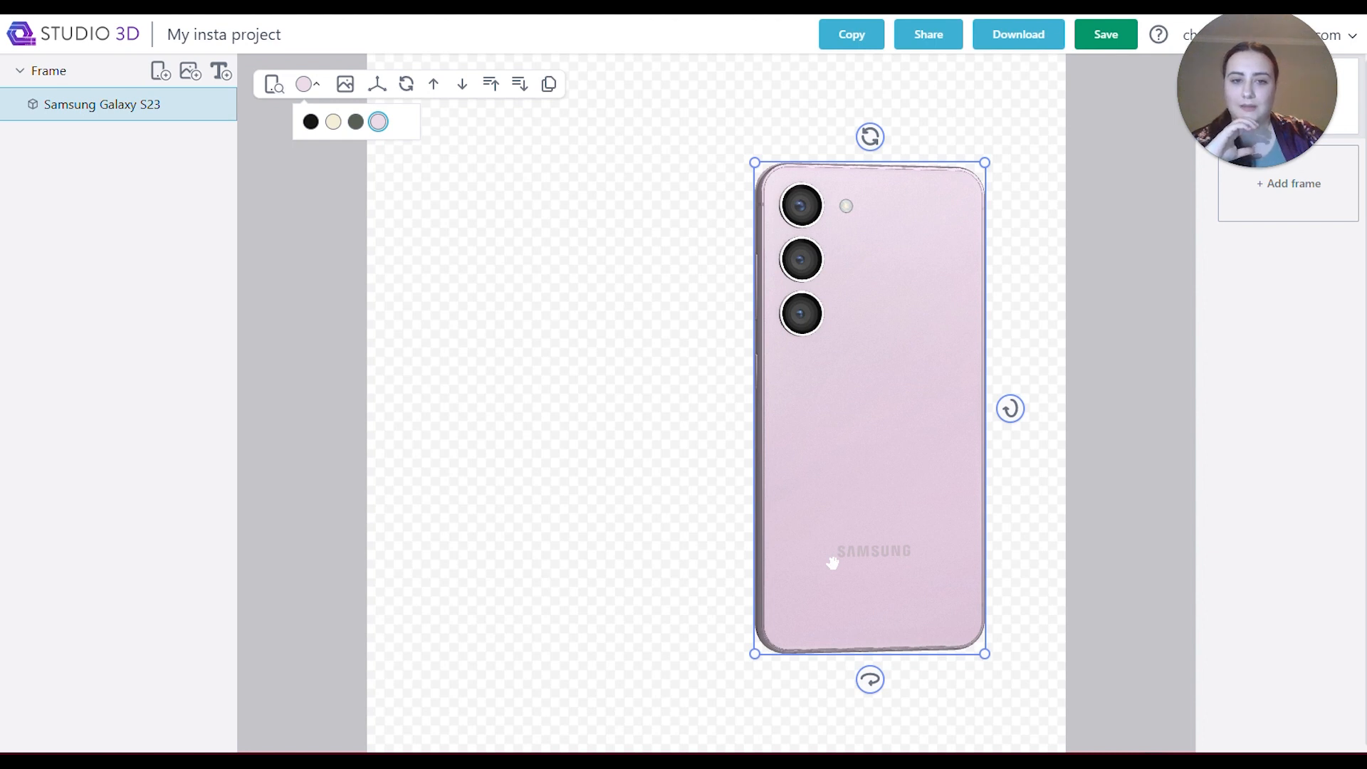
pyautogui.moveTo(754, 162)
pyautogui.mouseDown()
pyautogui.moveTo(742, 150)
pyautogui.moveTo(761, 166)
pyautogui.mouseUp()
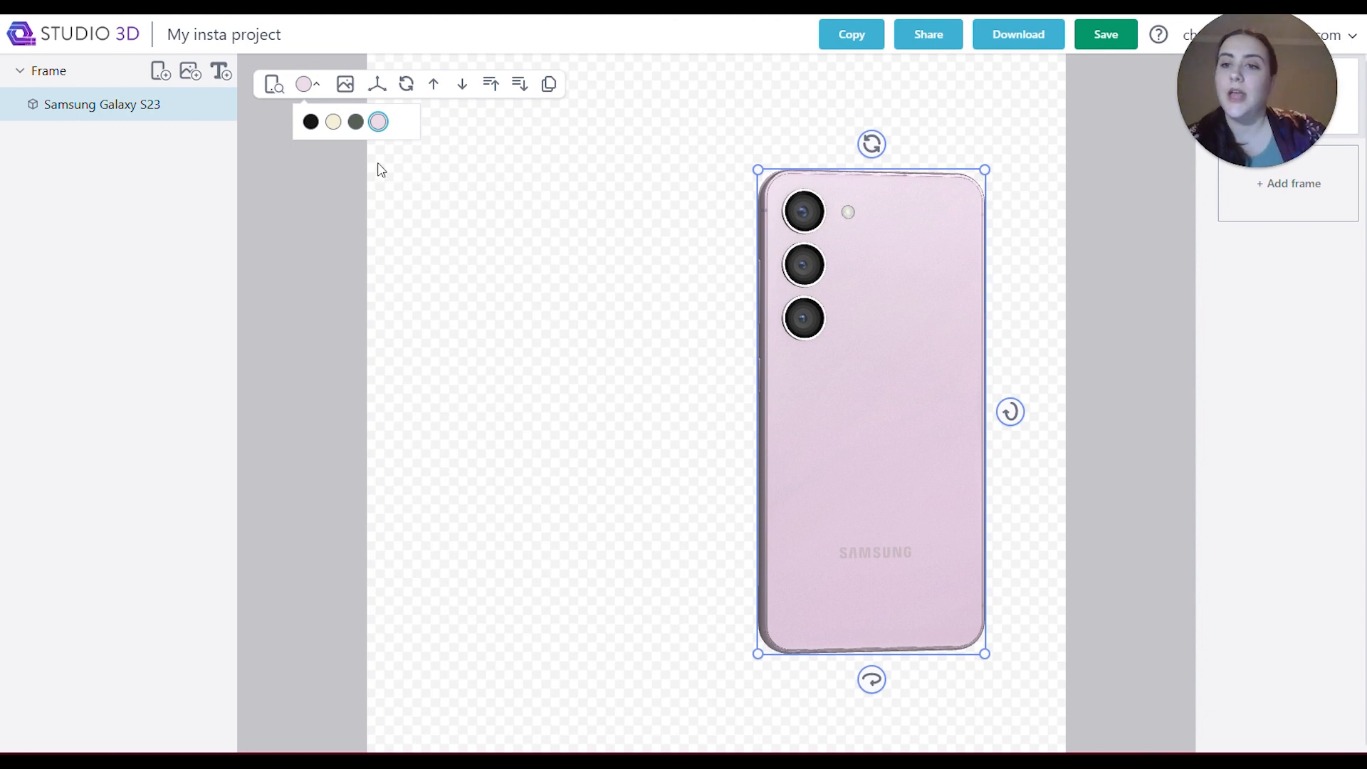
# Give the frame a fully opaque dark blue background, #2d314e with opacity 1.
pyautogui.click(77, 71)
pyautogui.click(311, 84)
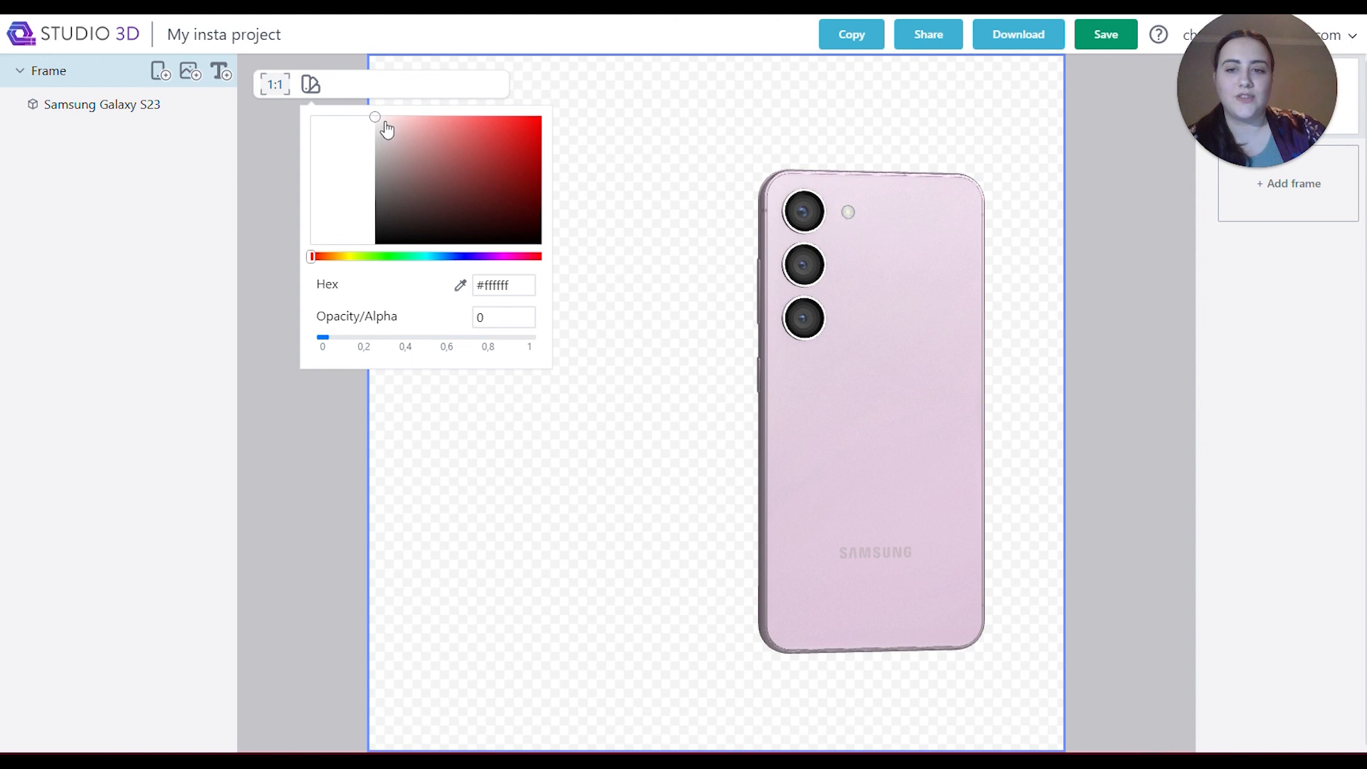
pyautogui.moveTo(322, 338); pyautogui.dragTo(536, 338)
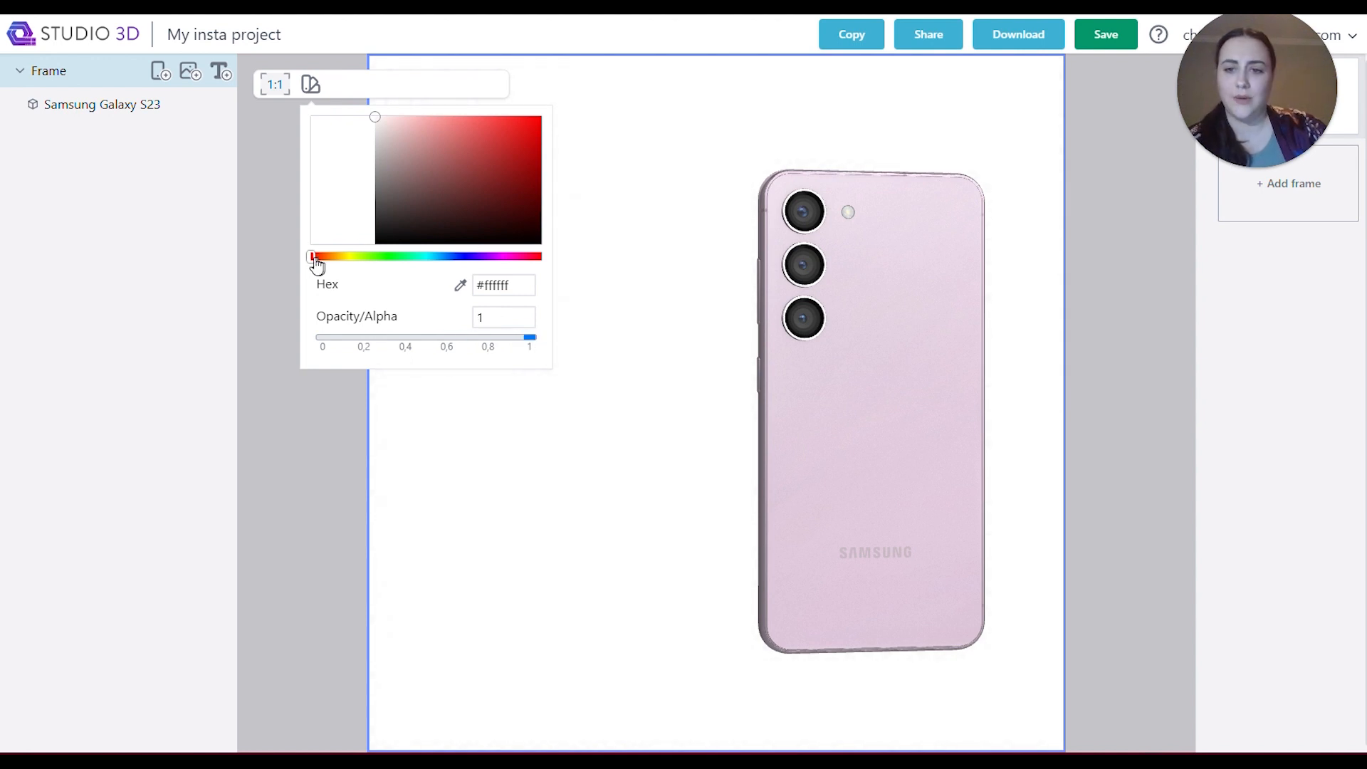
pyautogui.moveTo(313, 258); pyautogui.dragTo(459, 257)
pyautogui.click(502, 174)
pyautogui.moveTo(503, 177)
pyautogui.mouseDown()
pyautogui.moveTo(498, 198)
pyautogui.moveTo(447, 209)
pyautogui.mouseUp()
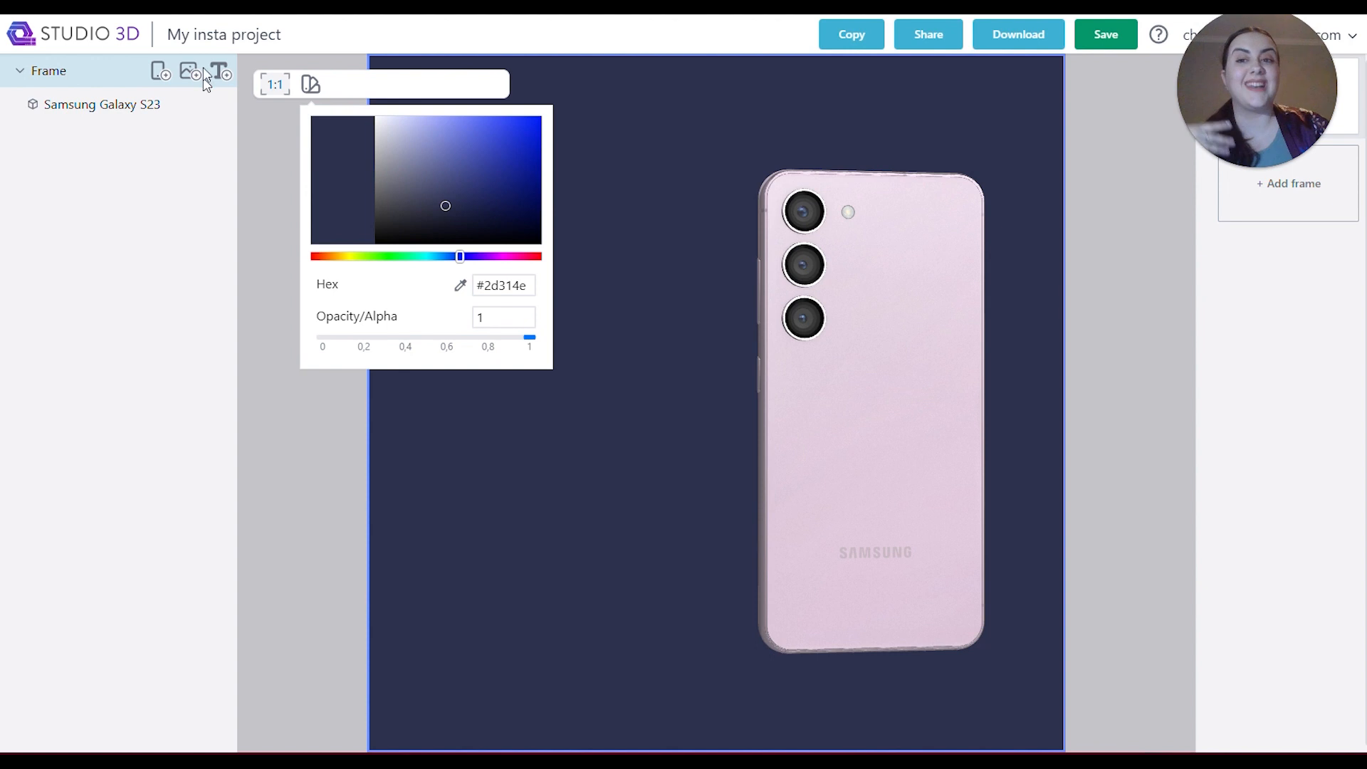
# Add the pink image flower-3175428_1920 from the Desktop as an image layer.
pyautogui.click(183, 77)
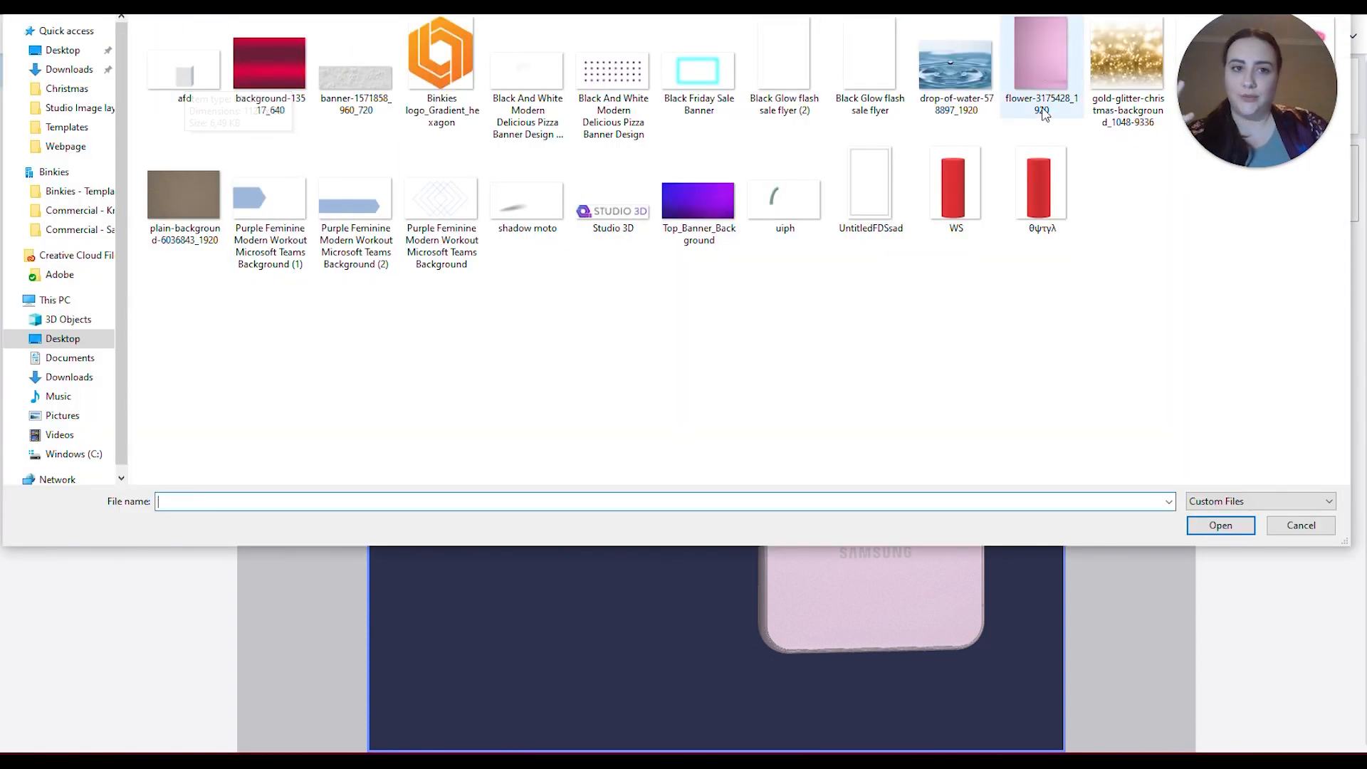
pyautogui.click(1044, 58)
pyautogui.click(1224, 530)
# Scale and position the pink image to cover the whole canvas, and place its layer behind the phone.
pyautogui.moveTo(653, 415); pyautogui.dragTo(791, 512)
pyautogui.moveTo(627, 185); pyautogui.dragTo(280, 161)
pyautogui.moveTo(560, 139); pyautogui.dragTo(608, 276)
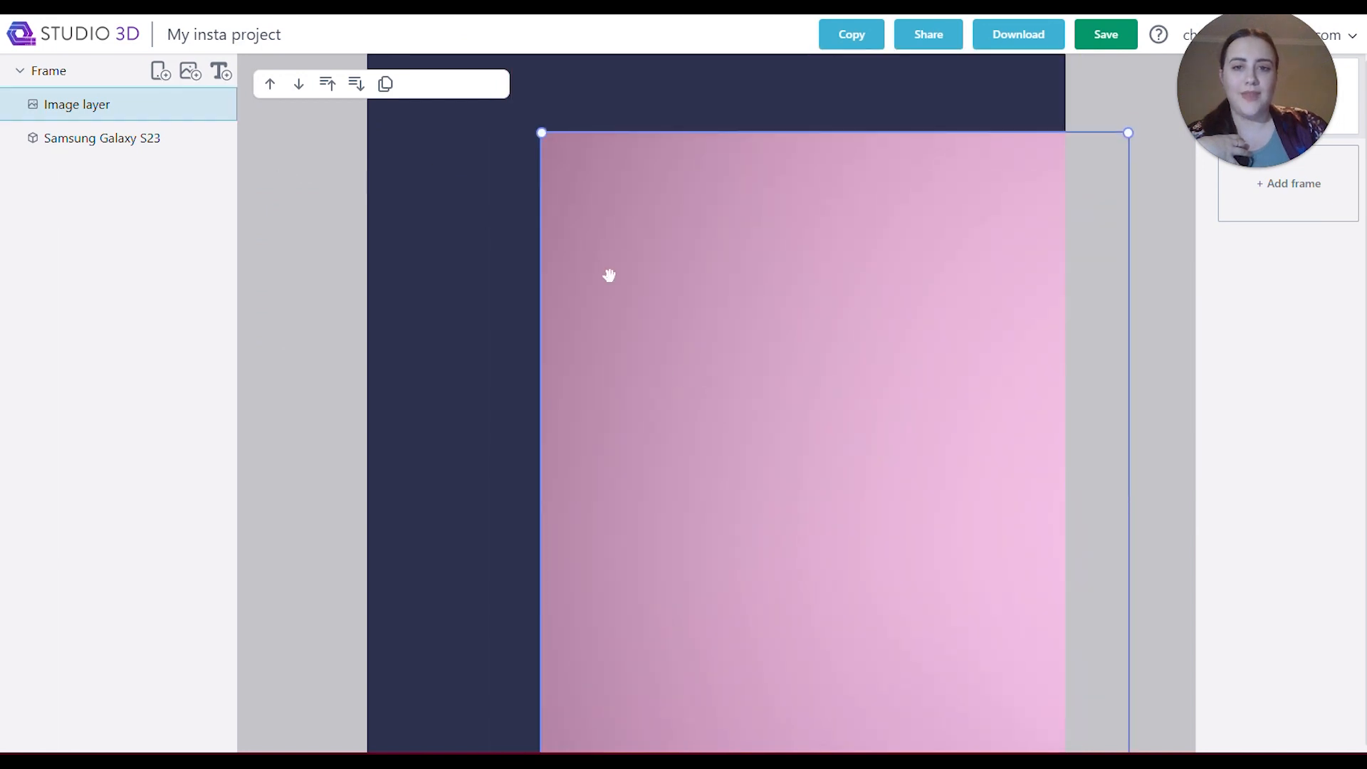
pyautogui.moveTo(543, 133); pyautogui.dragTo(262, 92)
pyautogui.moveTo(744, 296); pyautogui.dragTo(712, 178)
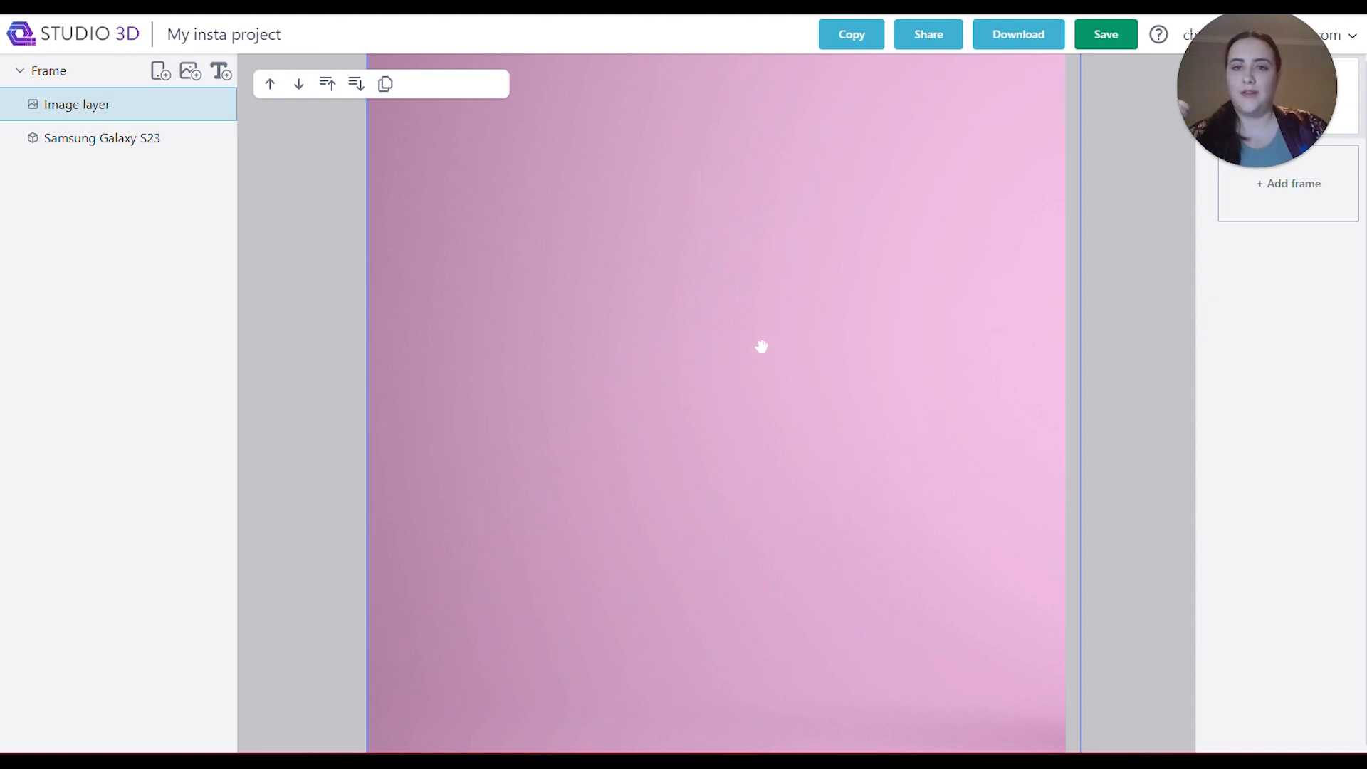
pyautogui.click(299, 85)
pyautogui.moveTo(195, 147); pyautogui.dragTo(128, 154)
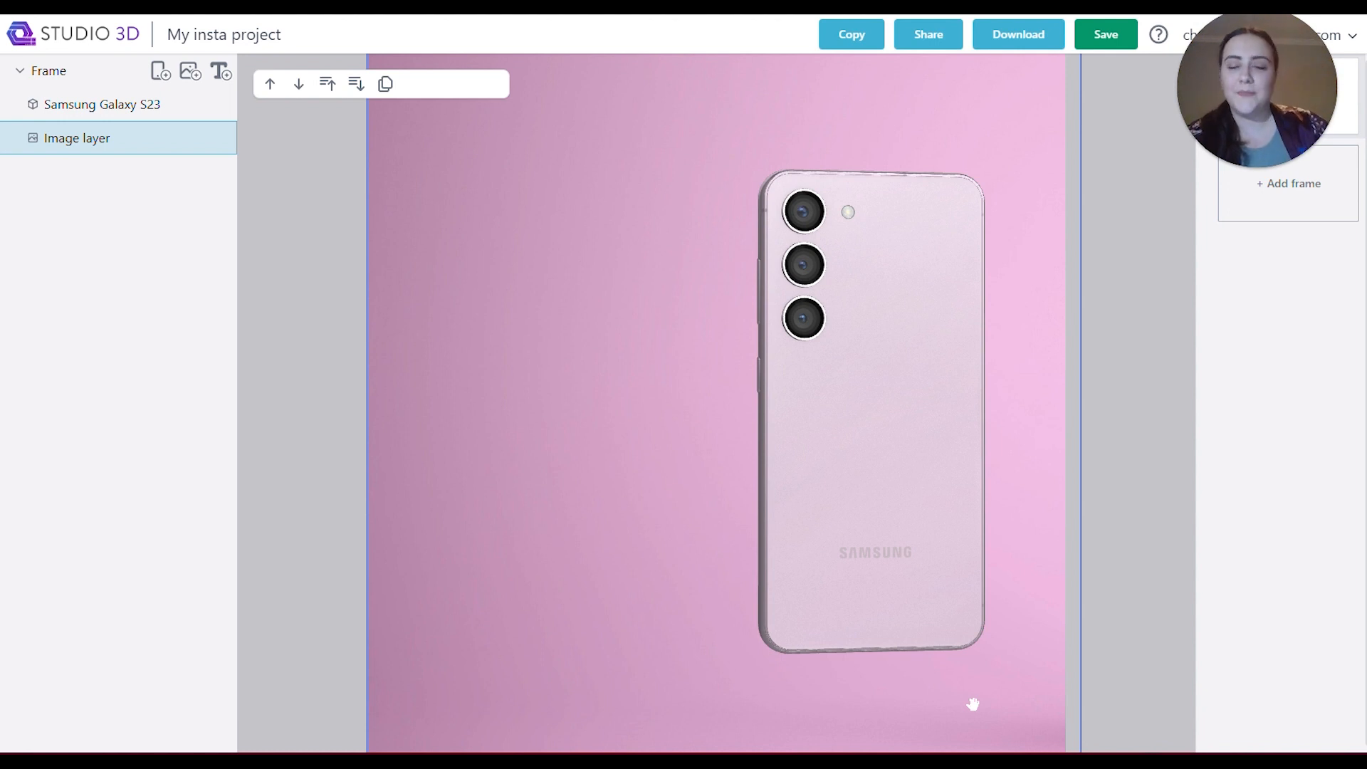
# Add the "shadow moto" image as a layer and move the shadow beneath the phone.
pyautogui.click(198, 80)
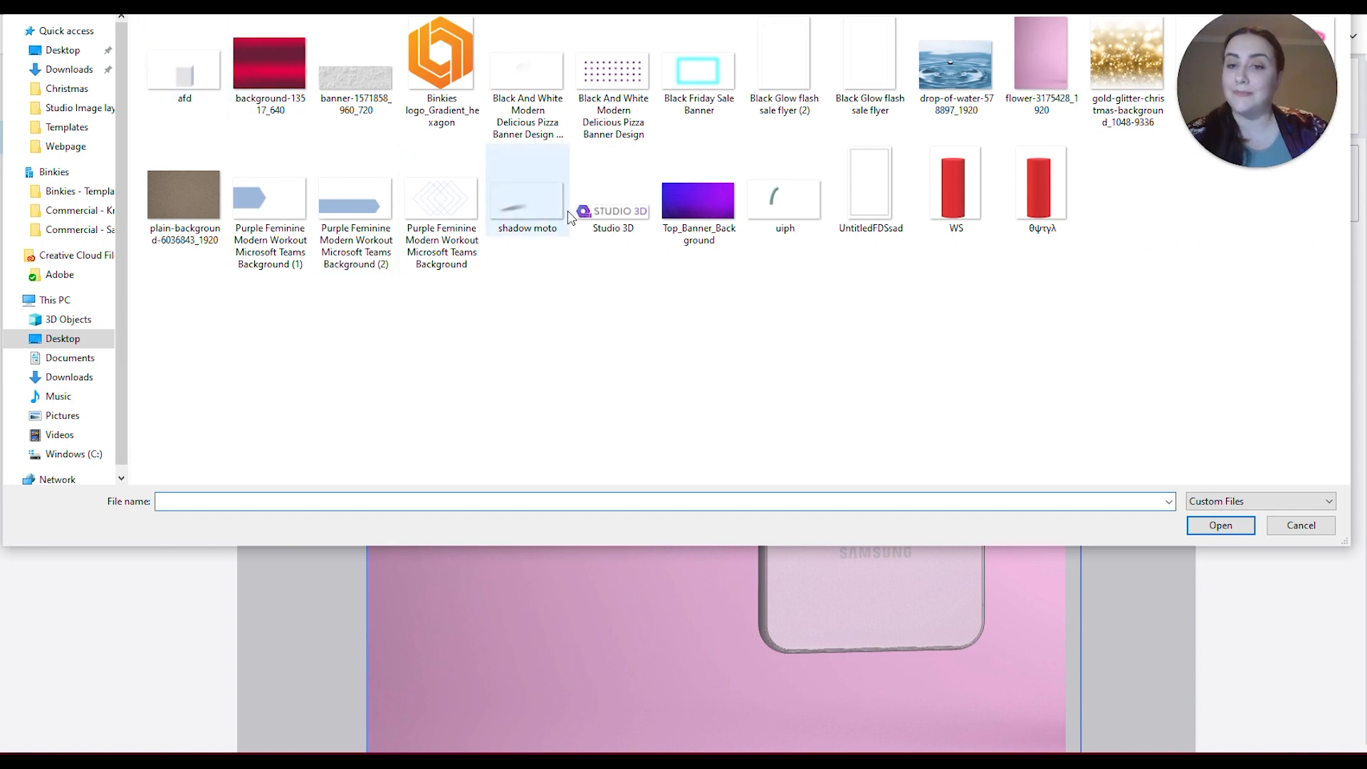
pyautogui.click(510, 212)
pyautogui.click(1220, 525)
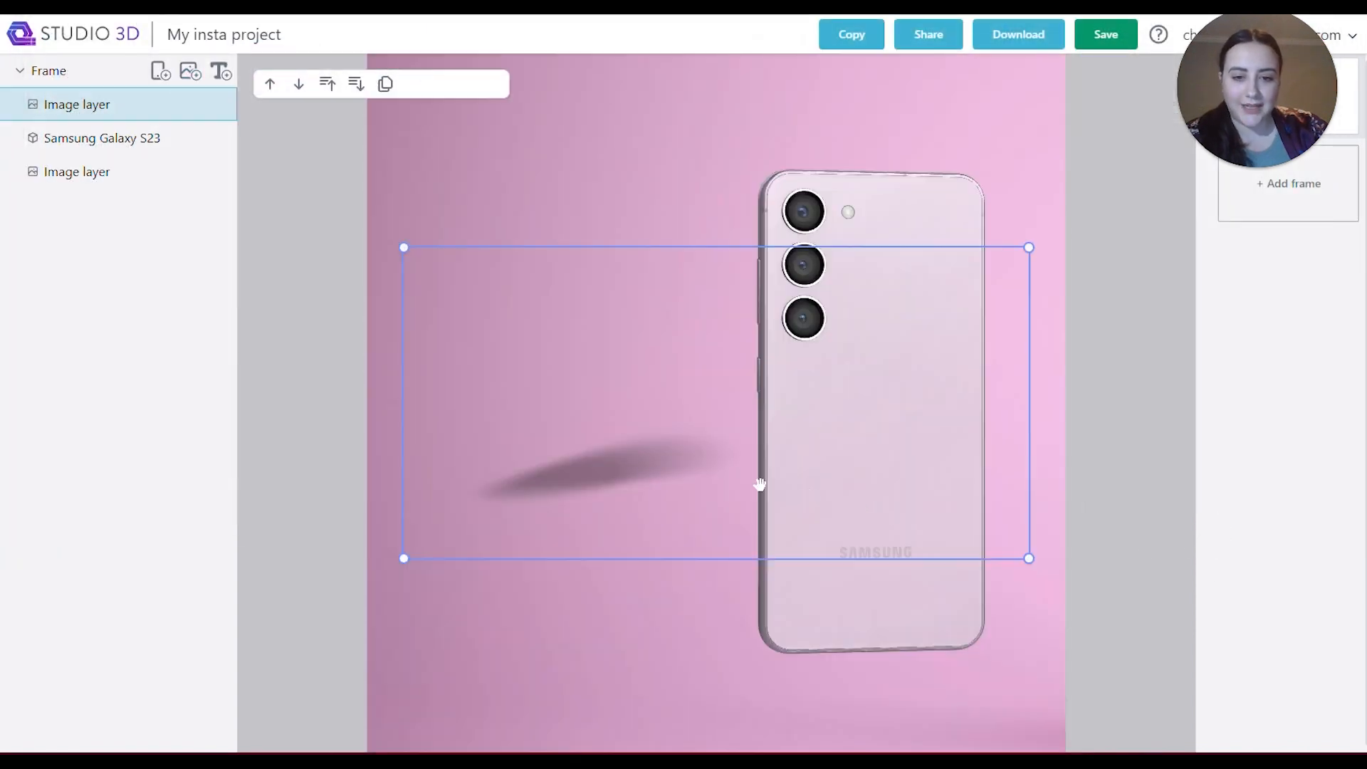
pyautogui.moveTo(632, 475); pyautogui.dragTo(977, 693)
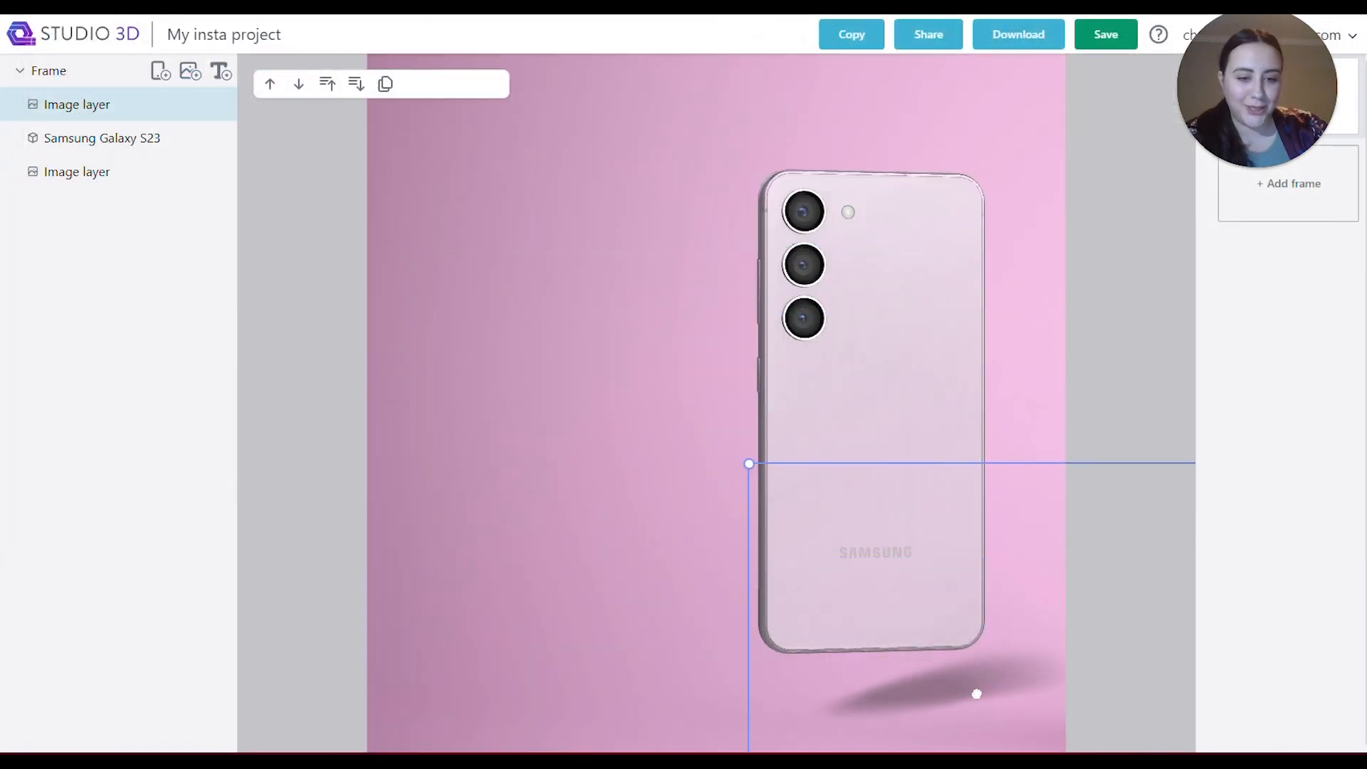
# Enlarge the shadow image, position it directly beneath the phone, and place its layer behind the Samsung Galaxy S23 layer.
pyautogui.moveTo(747, 463); pyautogui.dragTo(661, 420)
pyautogui.moveTo(920, 667)
pyautogui.mouseDown()
pyautogui.moveTo(900, 668)
pyautogui.moveTo(912, 665)
pyautogui.mouseUp()
pyautogui.moveTo(99, 106); pyautogui.dragTo(96, 152)
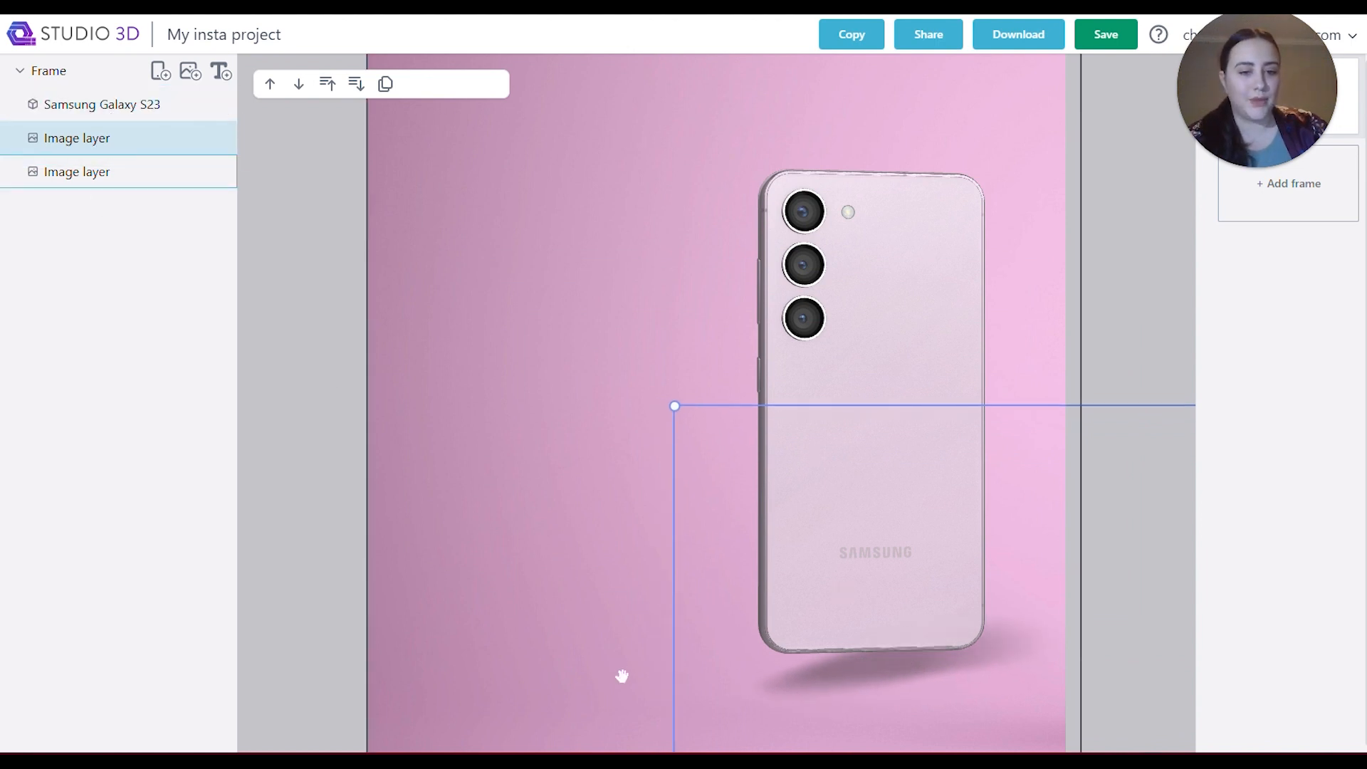
pyautogui.moveTo(855, 689); pyautogui.dragTo(848, 690)
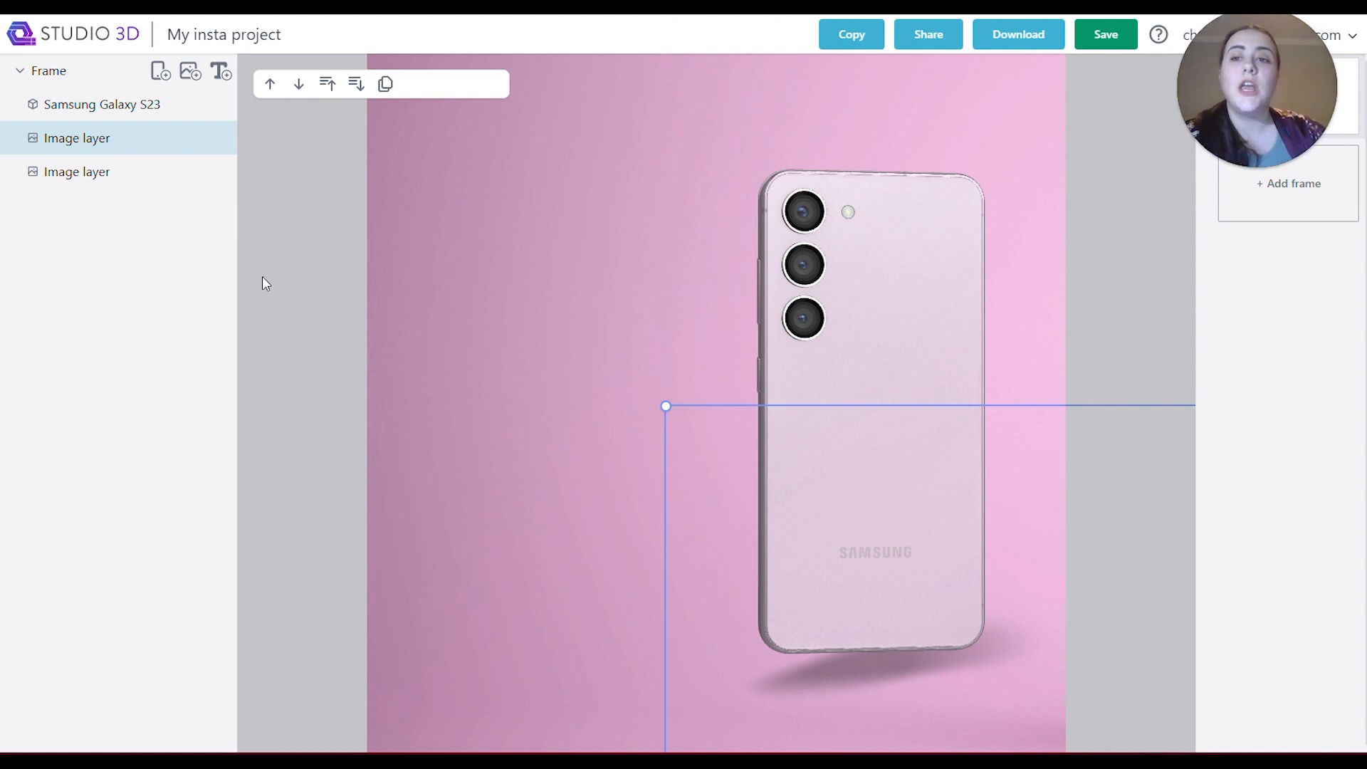
# Add a text layer reading "NEW OFFER", slightly enlarged and placed in the empty area beside the phone's upper half.
pyautogui.click(221, 72)
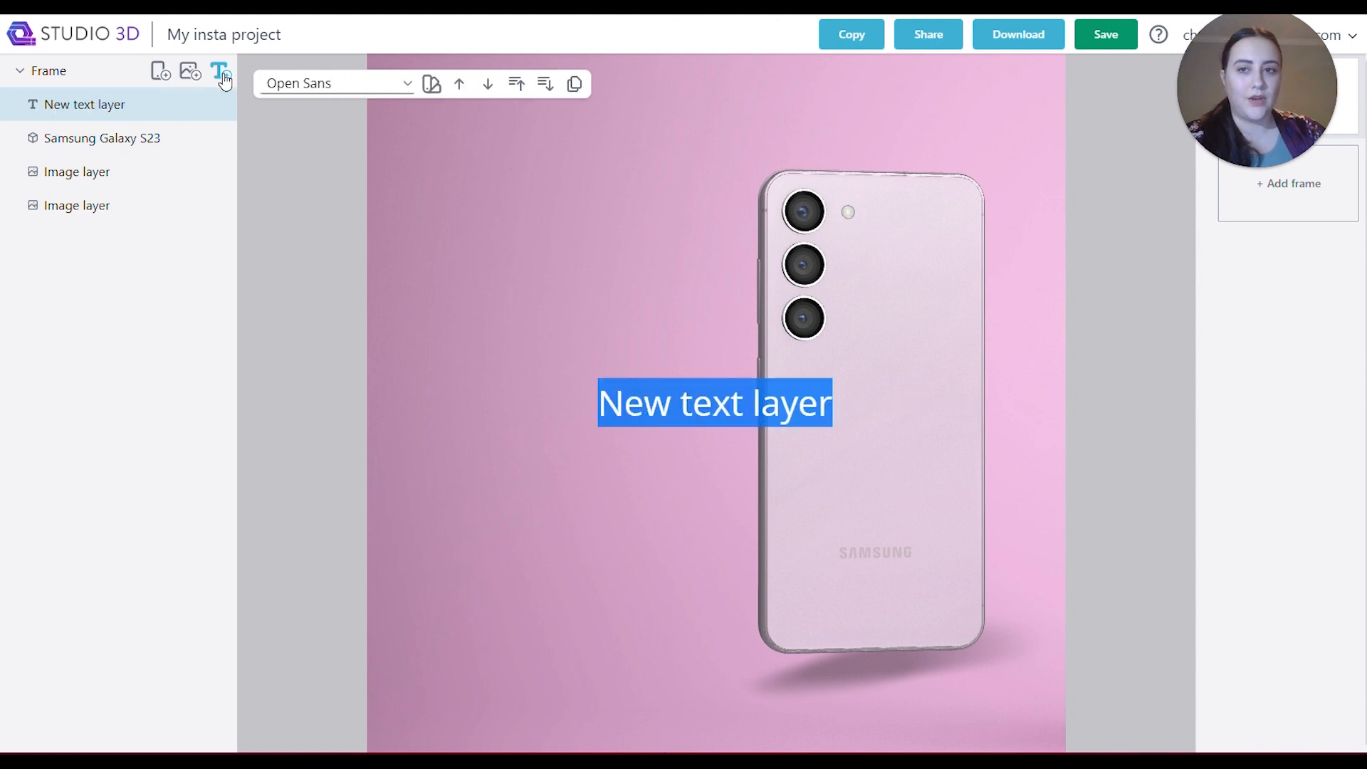
pyautogui.click(692, 414)
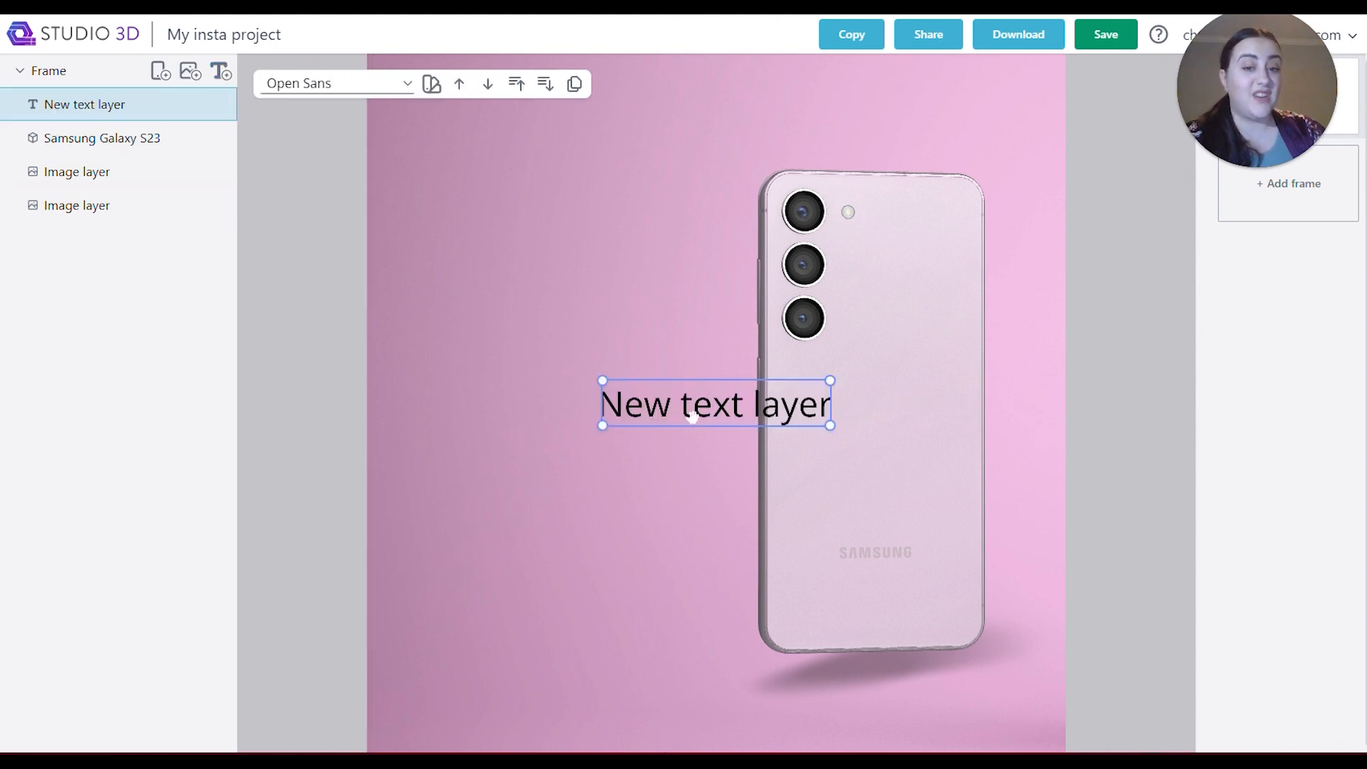
pyautogui.moveTo(693, 414); pyautogui.dragTo(539, 290)
pyautogui.moveTo(684, 306); pyautogui.dragTo(701, 360)
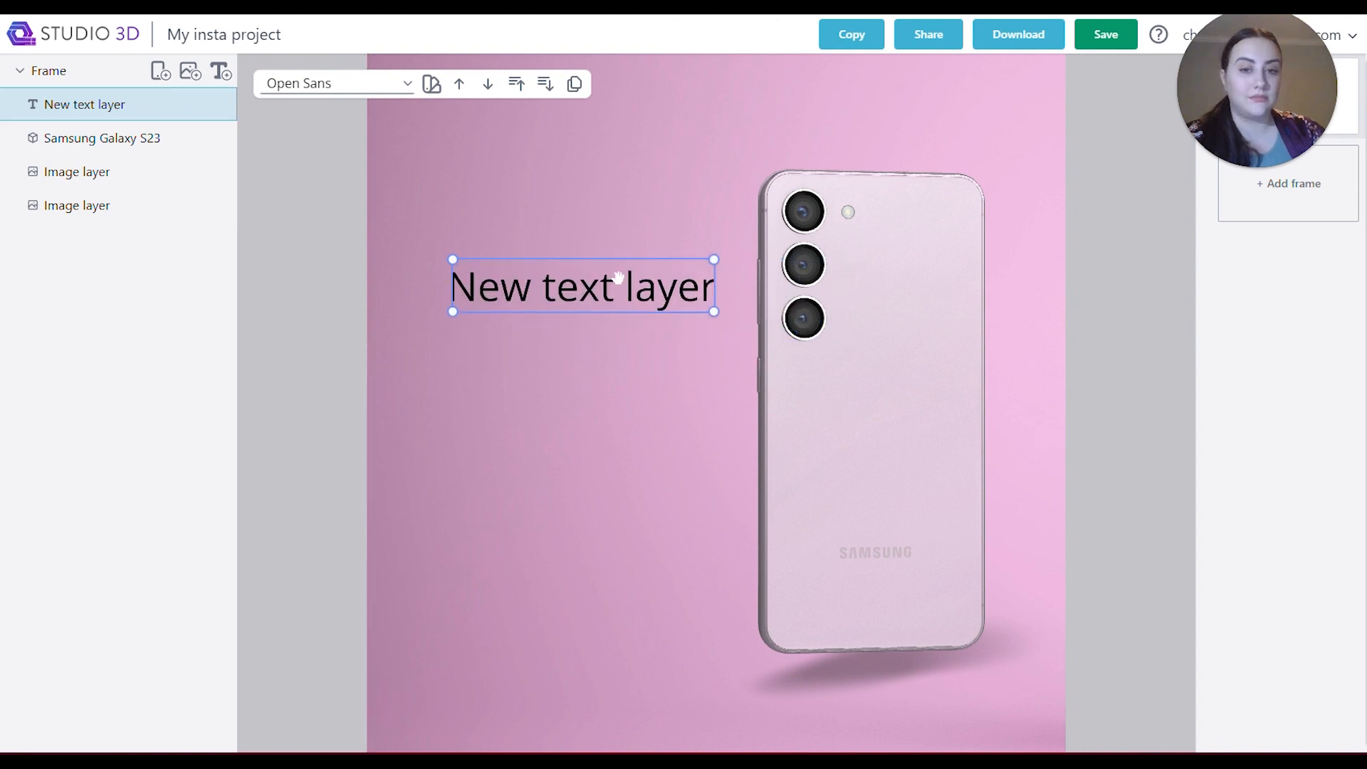
pyautogui.moveTo(611, 293); pyautogui.dragTo(605, 311)
pyautogui.doubleClick(592, 303)
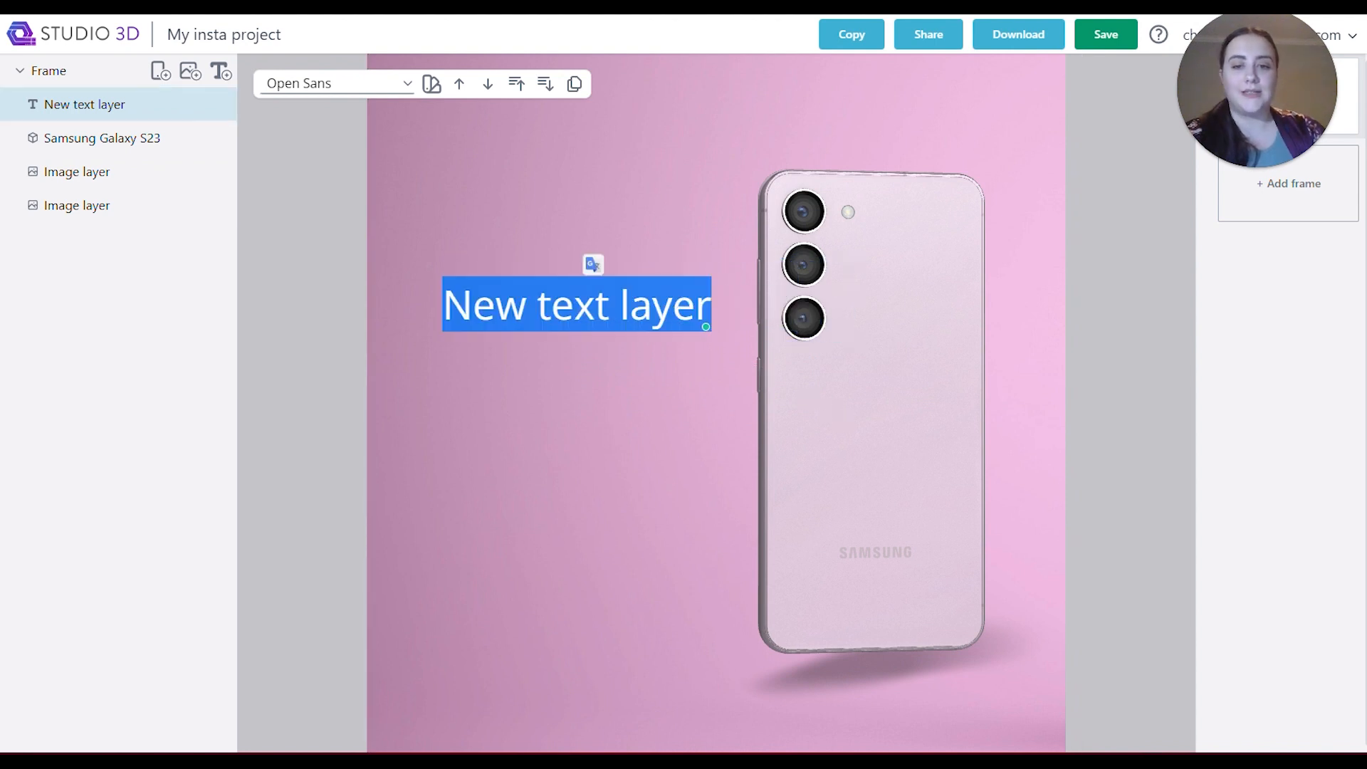
pyautogui.write('NE')
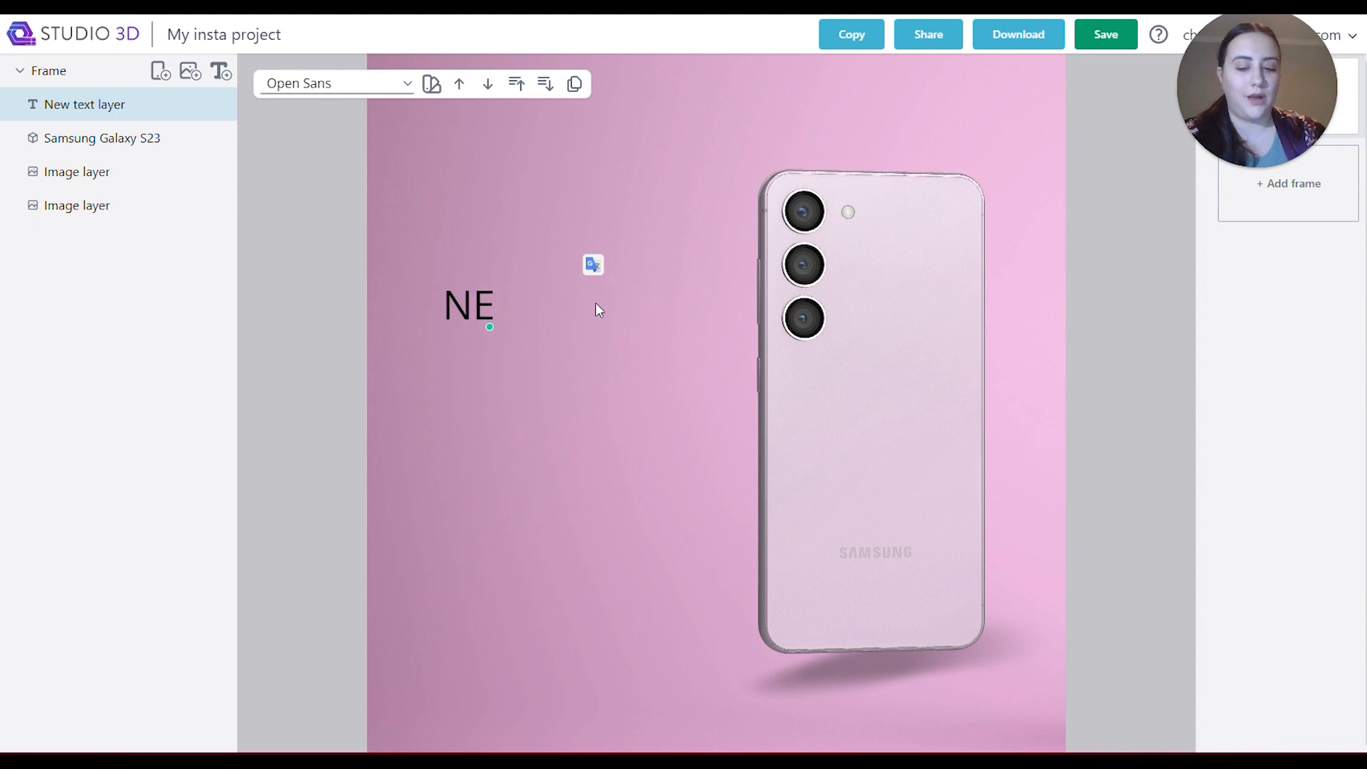
pyautogui.write('W OFFER')
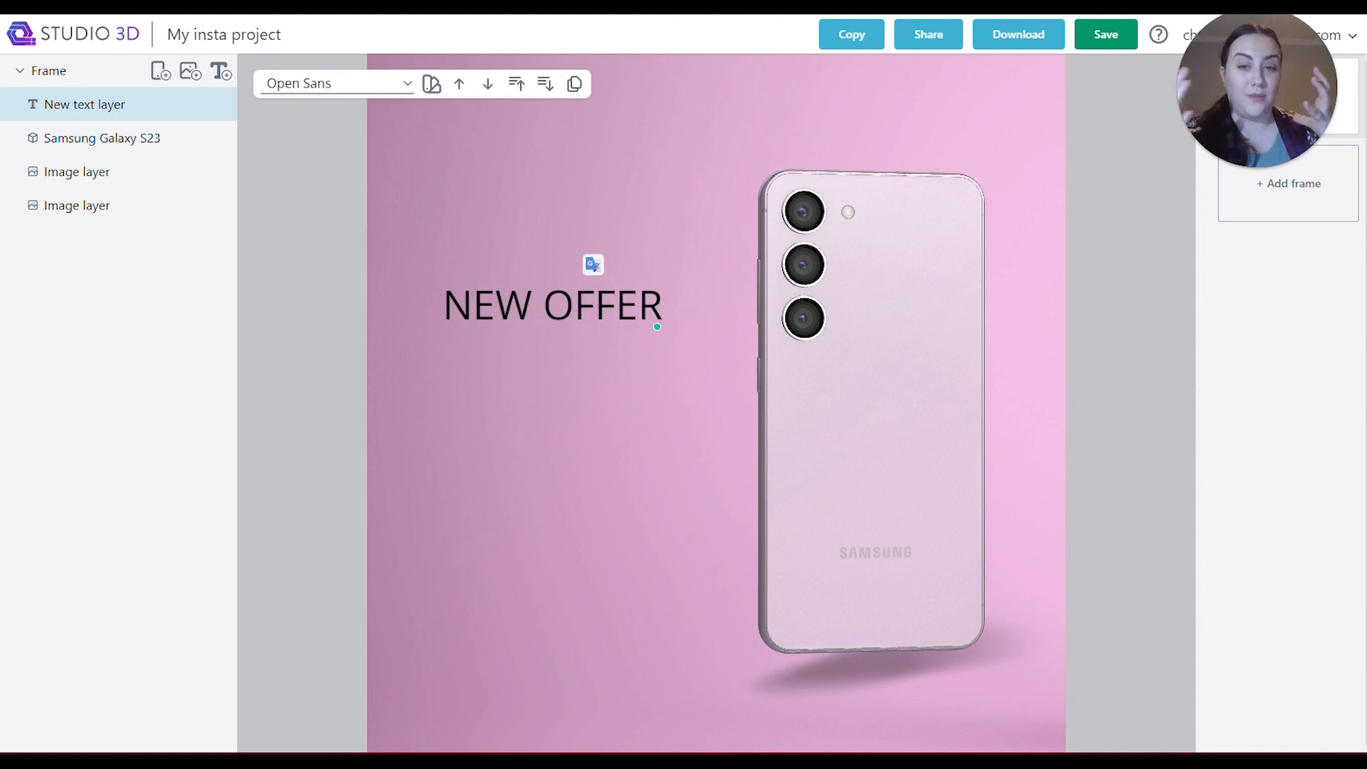
# Set the NEW OFFER text to the Anton font in off-white #fcf7f7.
pyautogui.click(339, 85)
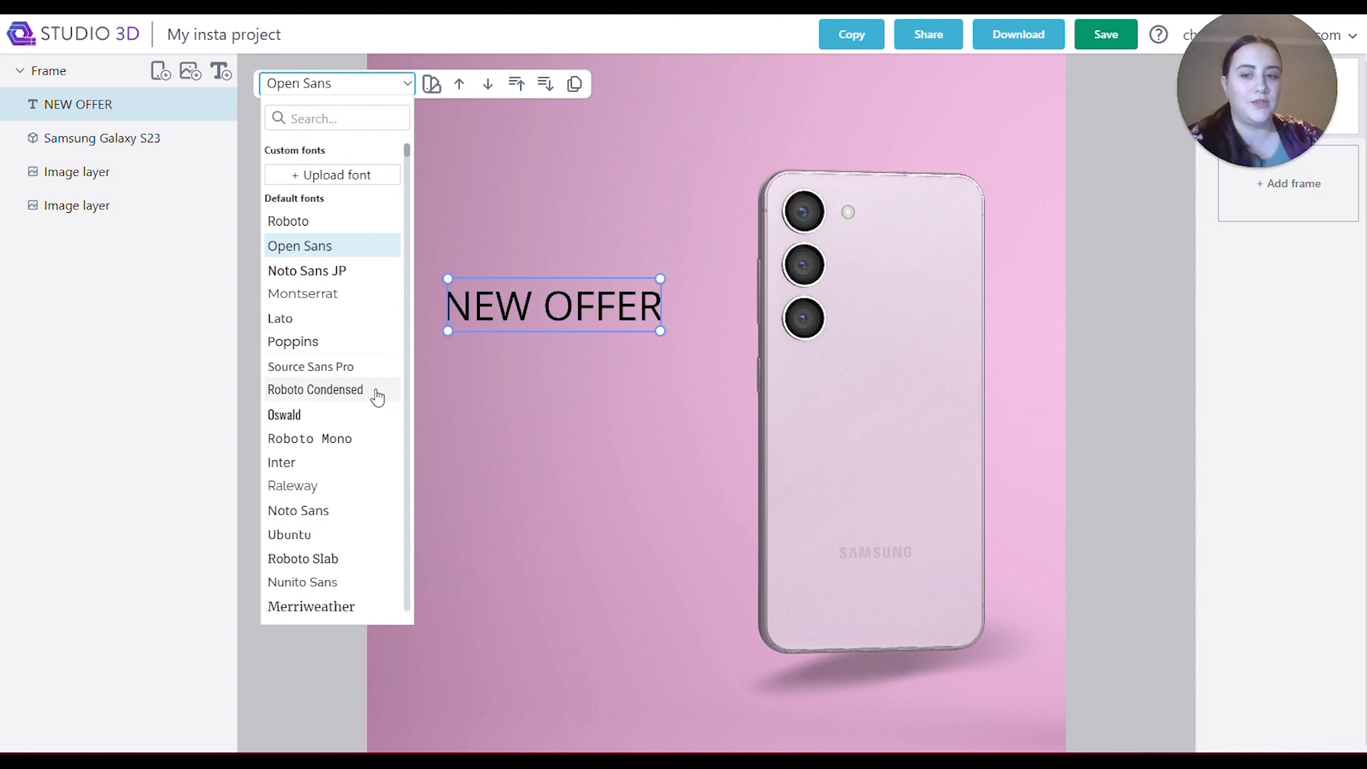
pyautogui.scroll(-6, 355, 396)
pyautogui.scroll(-6, 352, 396)
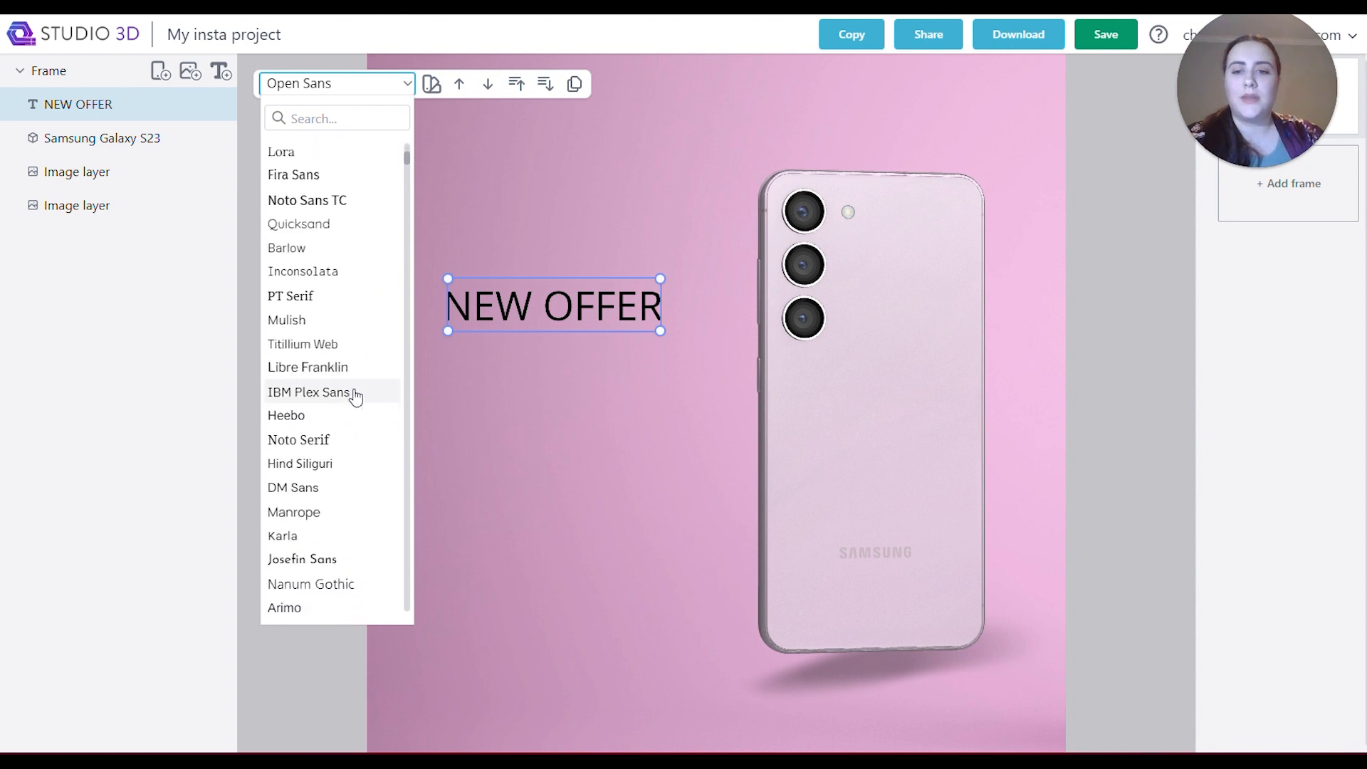
pyautogui.click(327, 595)
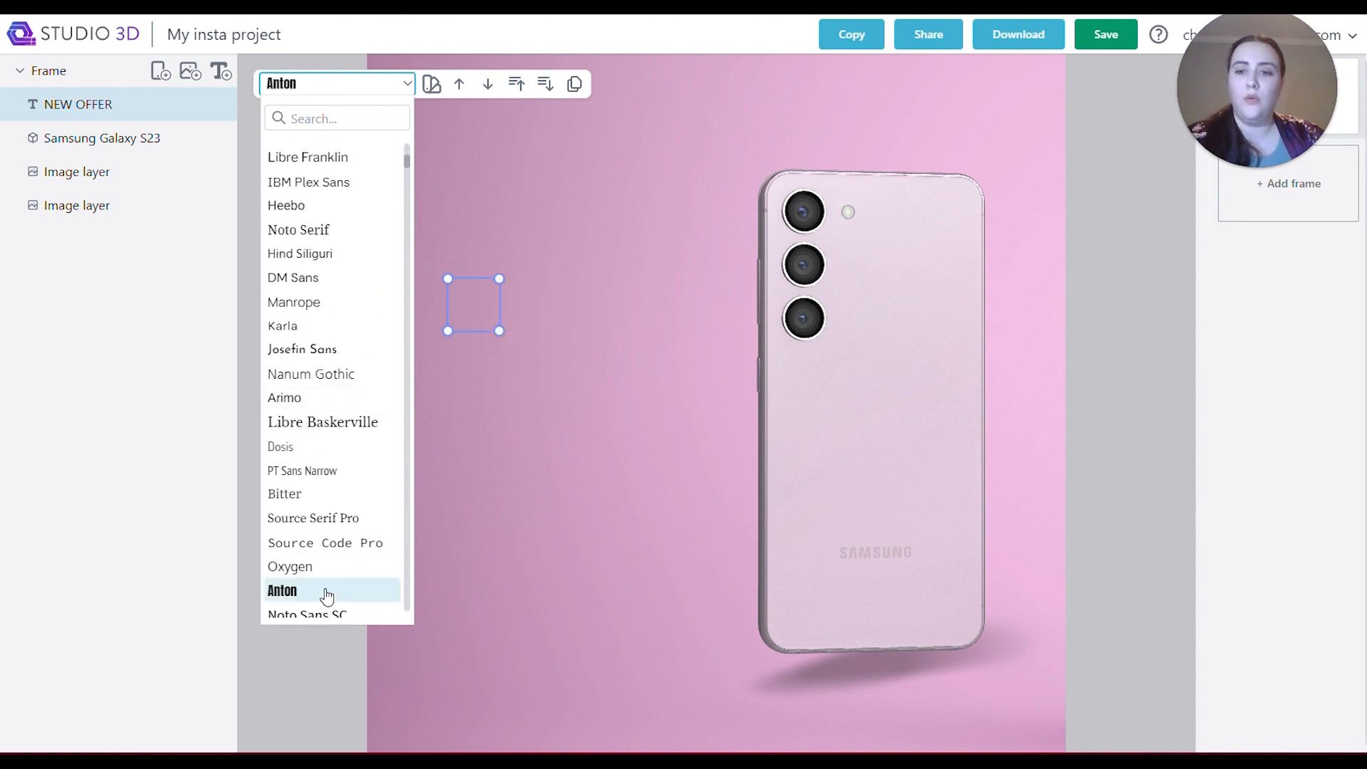
pyautogui.click(432, 83)
pyautogui.moveTo(496, 246); pyautogui.dragTo(501, 125)
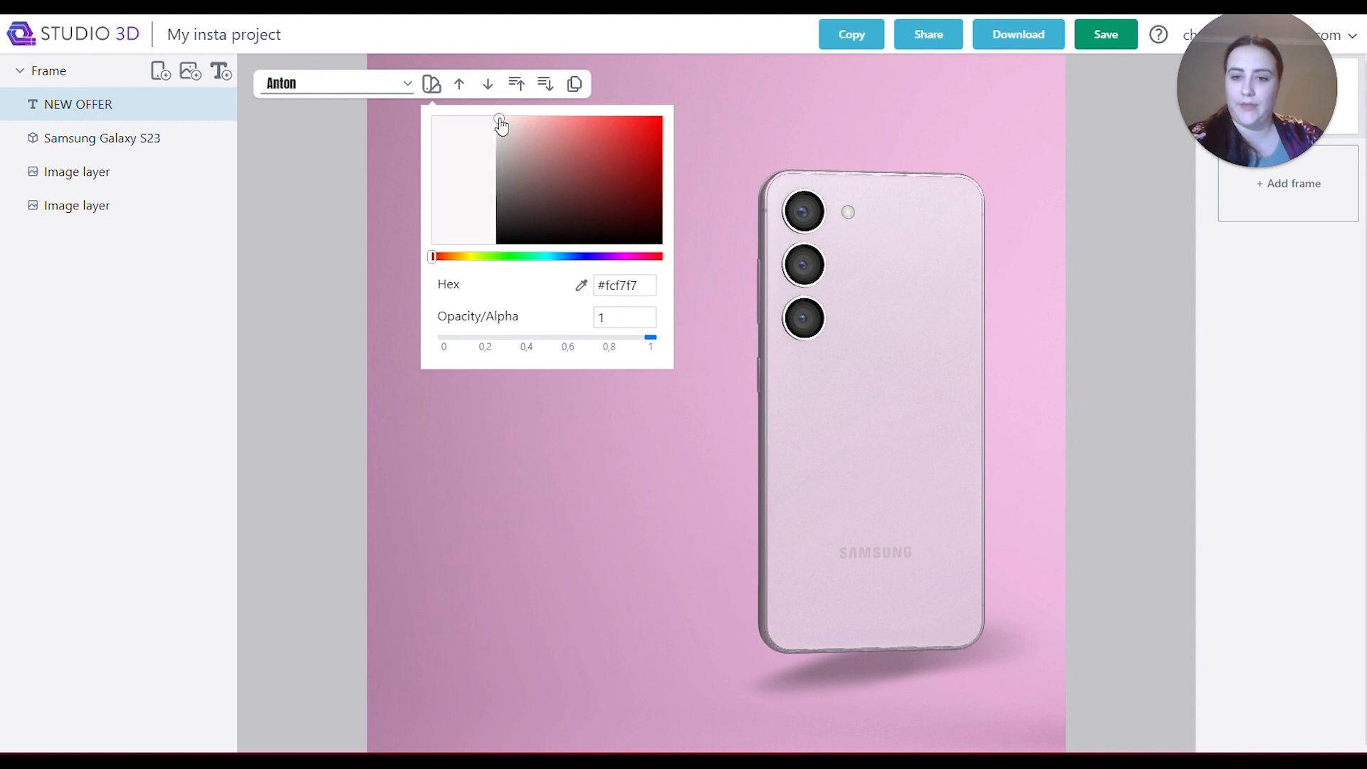
pyautogui.click(549, 464)
pyautogui.click(566, 317)
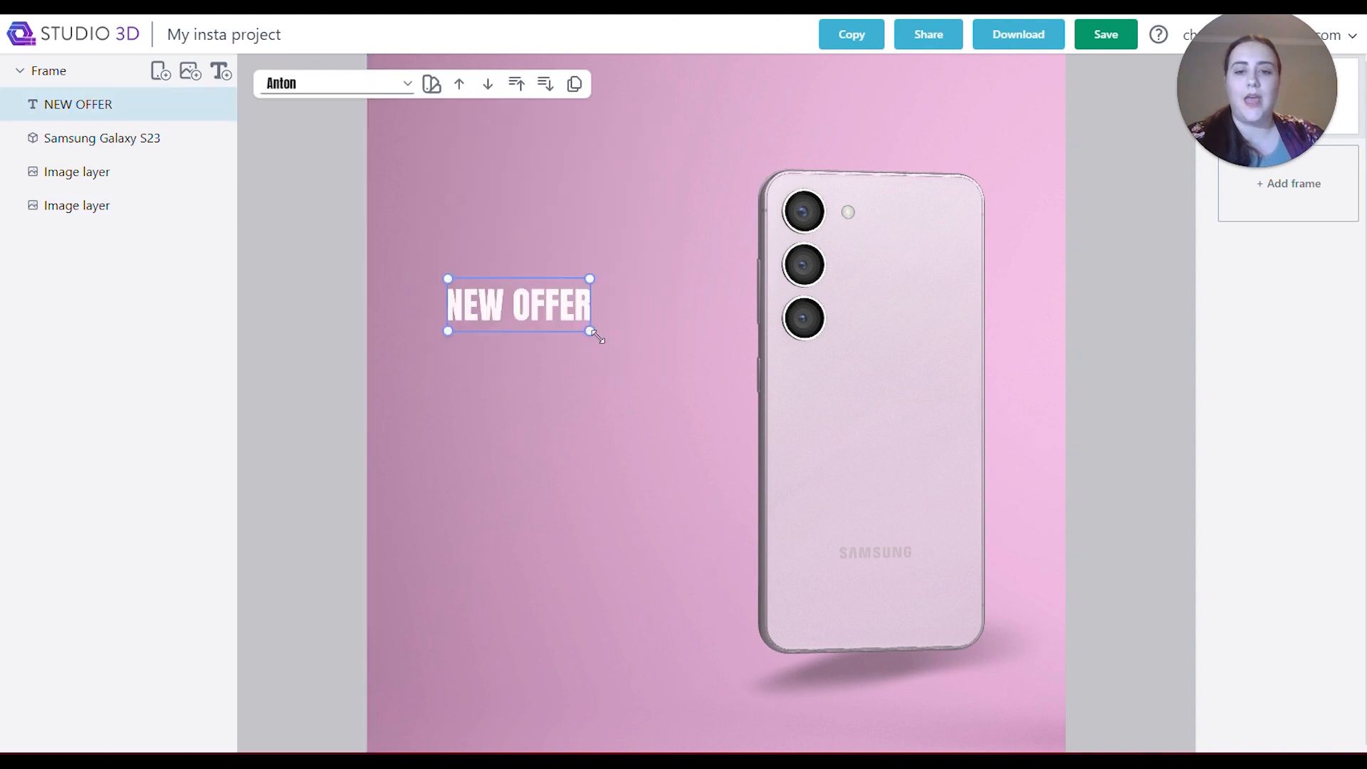
# Enlarge the NEW OFFER text to fill the space between the canvas's left edge and the phone.
pyautogui.moveTo(597, 338); pyautogui.dragTo(842, 427)
pyautogui.moveTo(839, 271); pyautogui.dragTo(696, 298)
pyautogui.moveTo(585, 354); pyautogui.dragTo(630, 377)
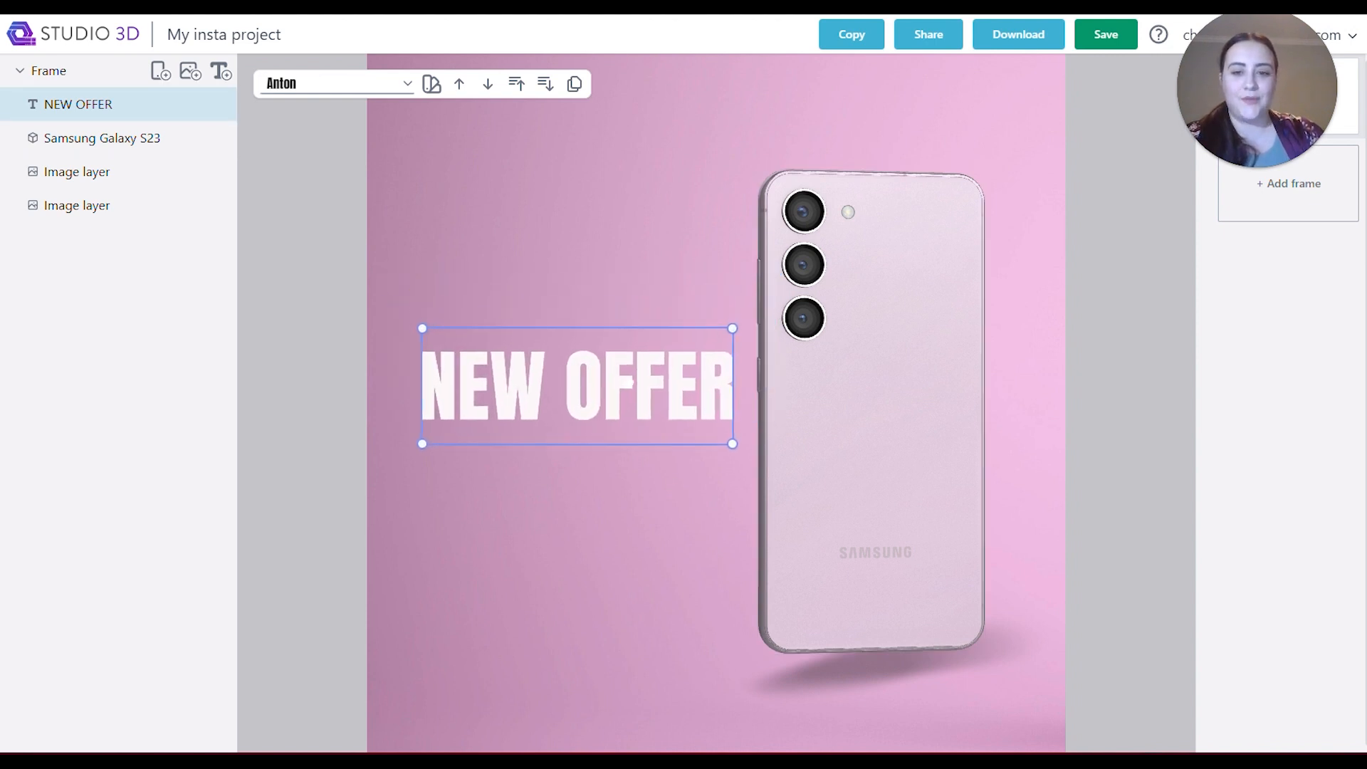
pyautogui.click(559, 681)
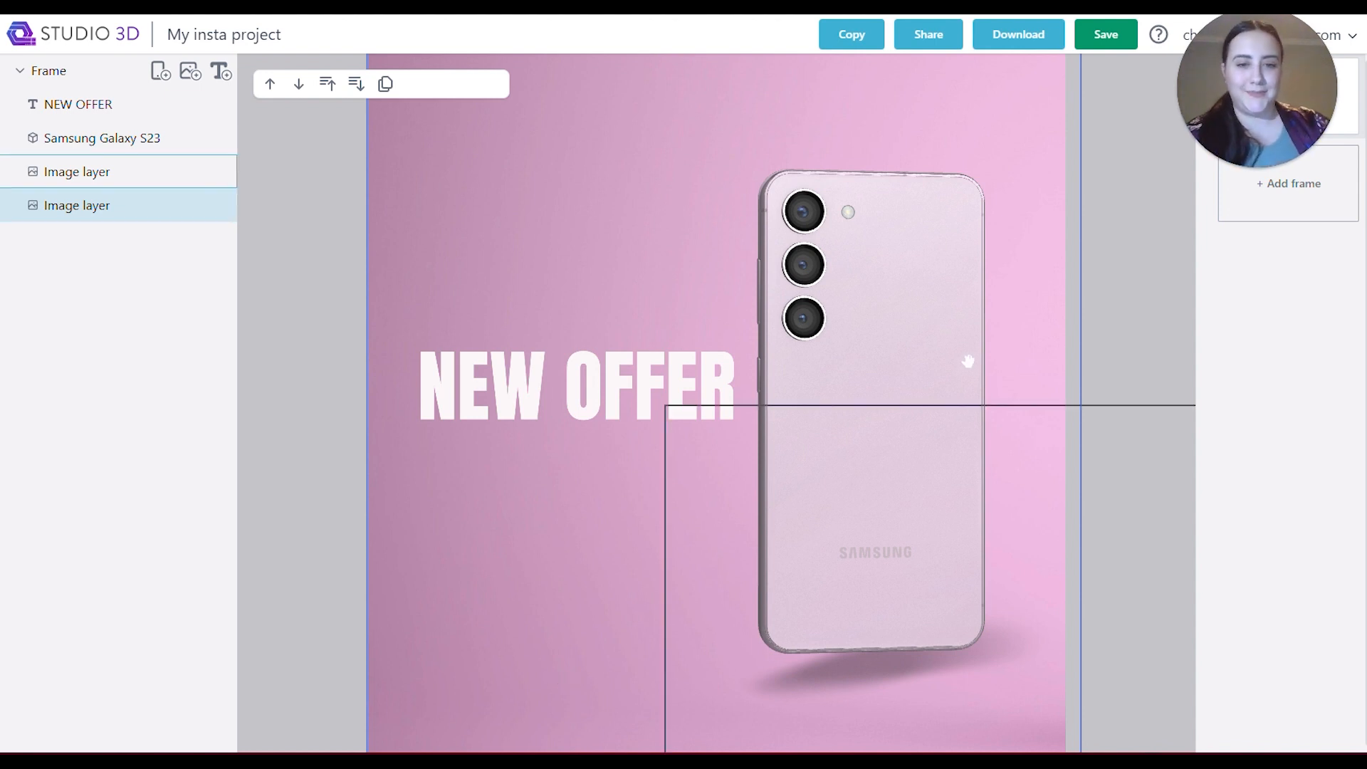
# Duplicate the Samsung Galaxy S23 and offset the front copy down and to the right of the original.
pyautogui.click(926, 305)
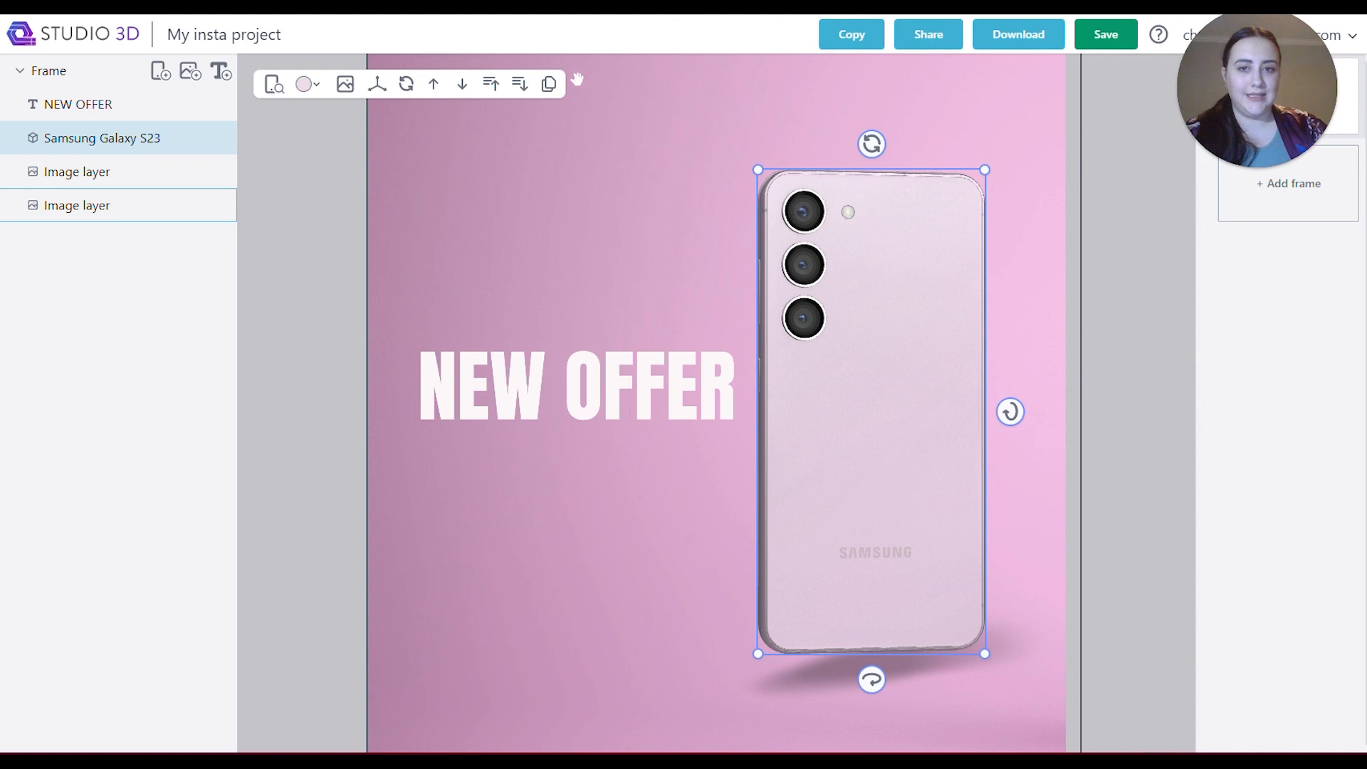
pyautogui.click(548, 84)
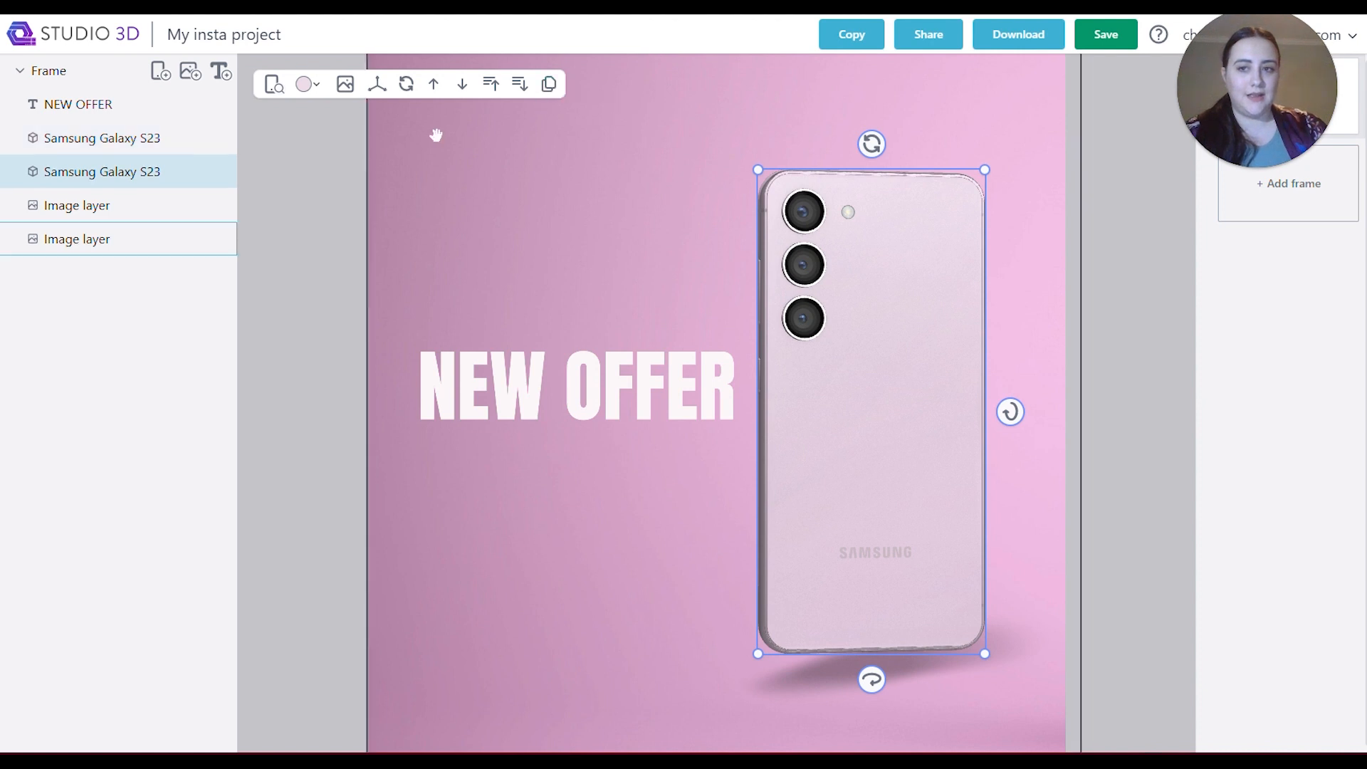
pyautogui.click(140, 146)
pyautogui.moveTo(933, 407); pyautogui.dragTo(990, 453)
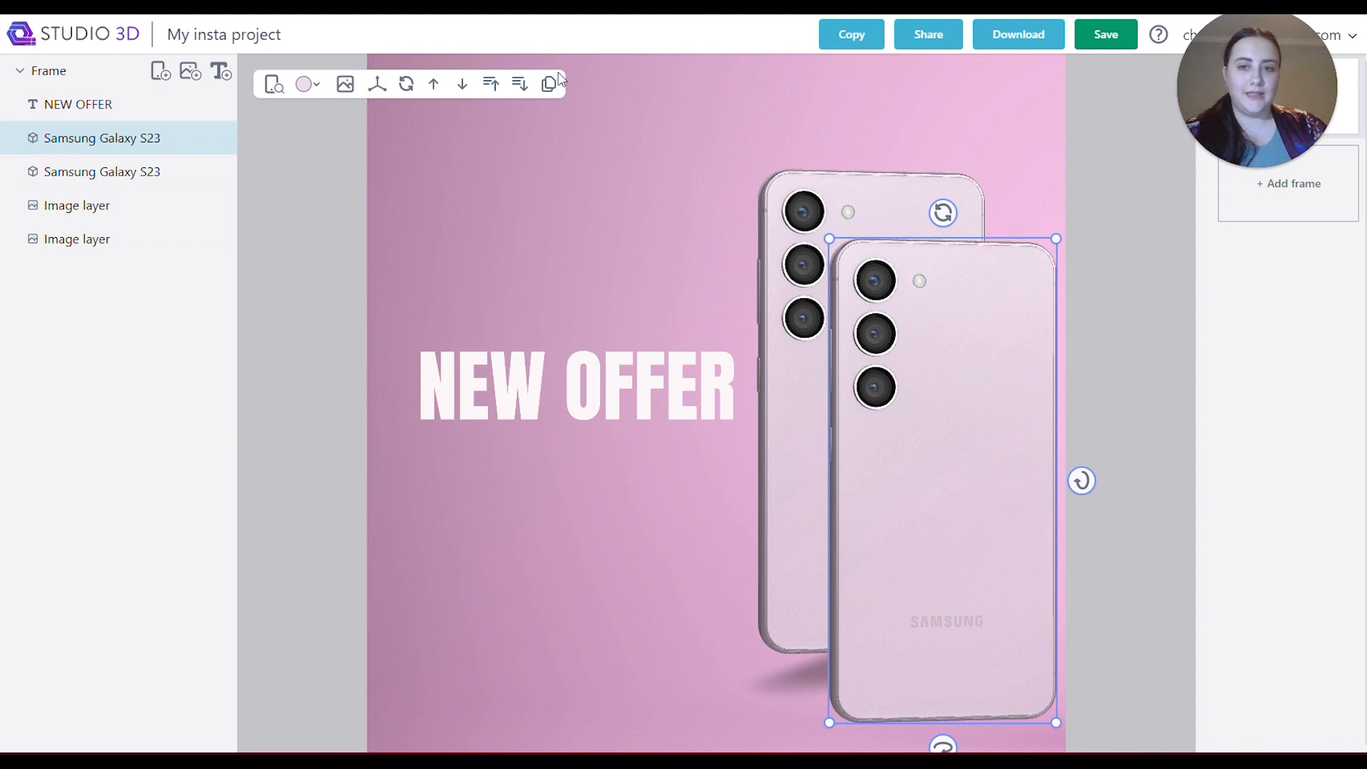
# Try the grey-green colour on the front phone, apply it to the rear phone, and set the front phone back to pink.
pyautogui.click(309, 86)
pyautogui.click(356, 122)
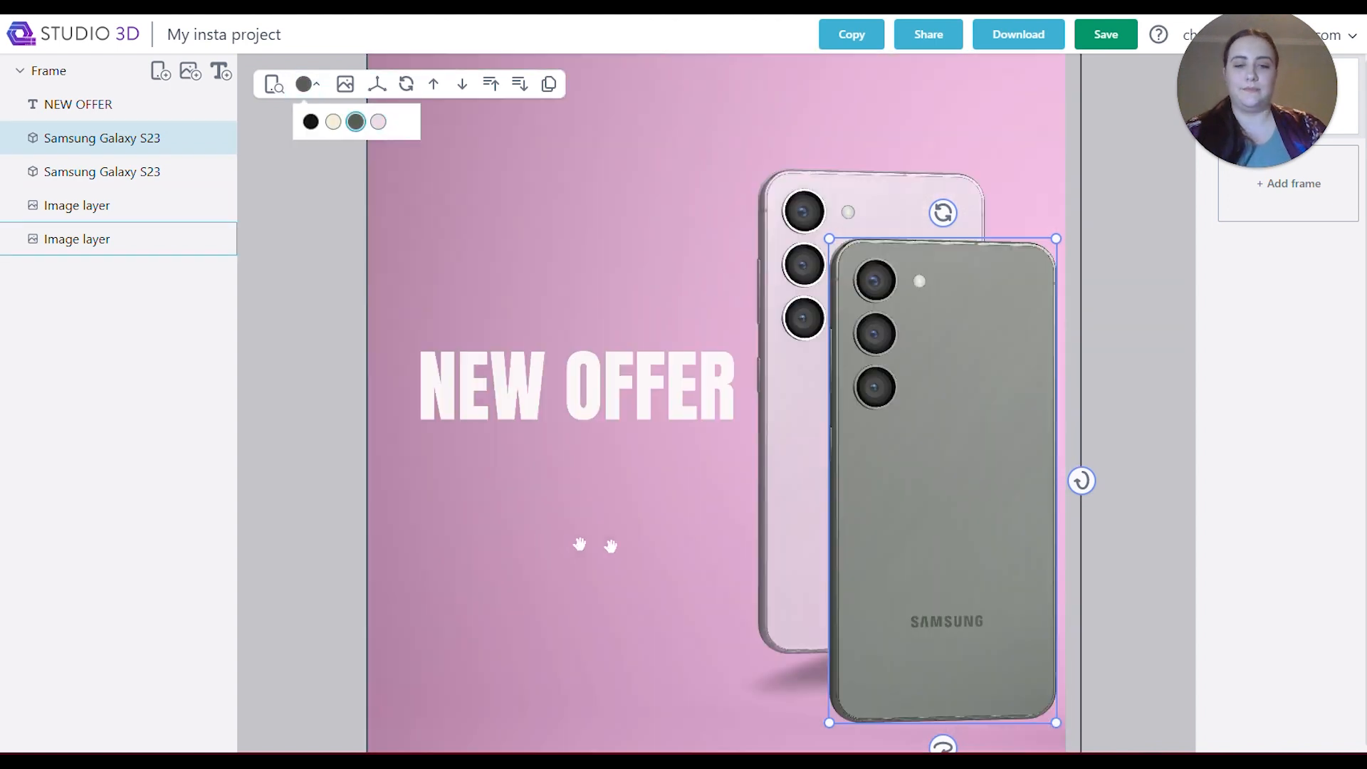
pyautogui.click(785, 505)
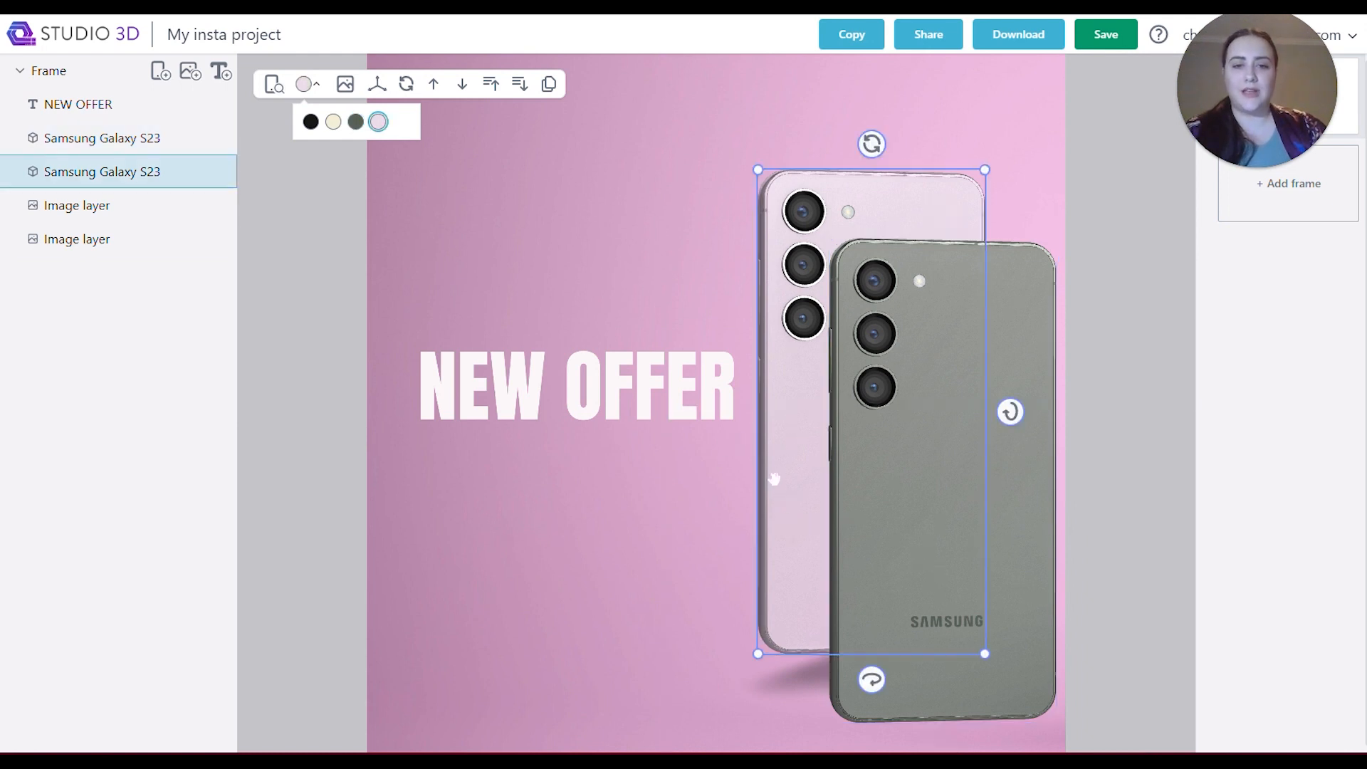
pyautogui.click(356, 121)
pyautogui.click(985, 628)
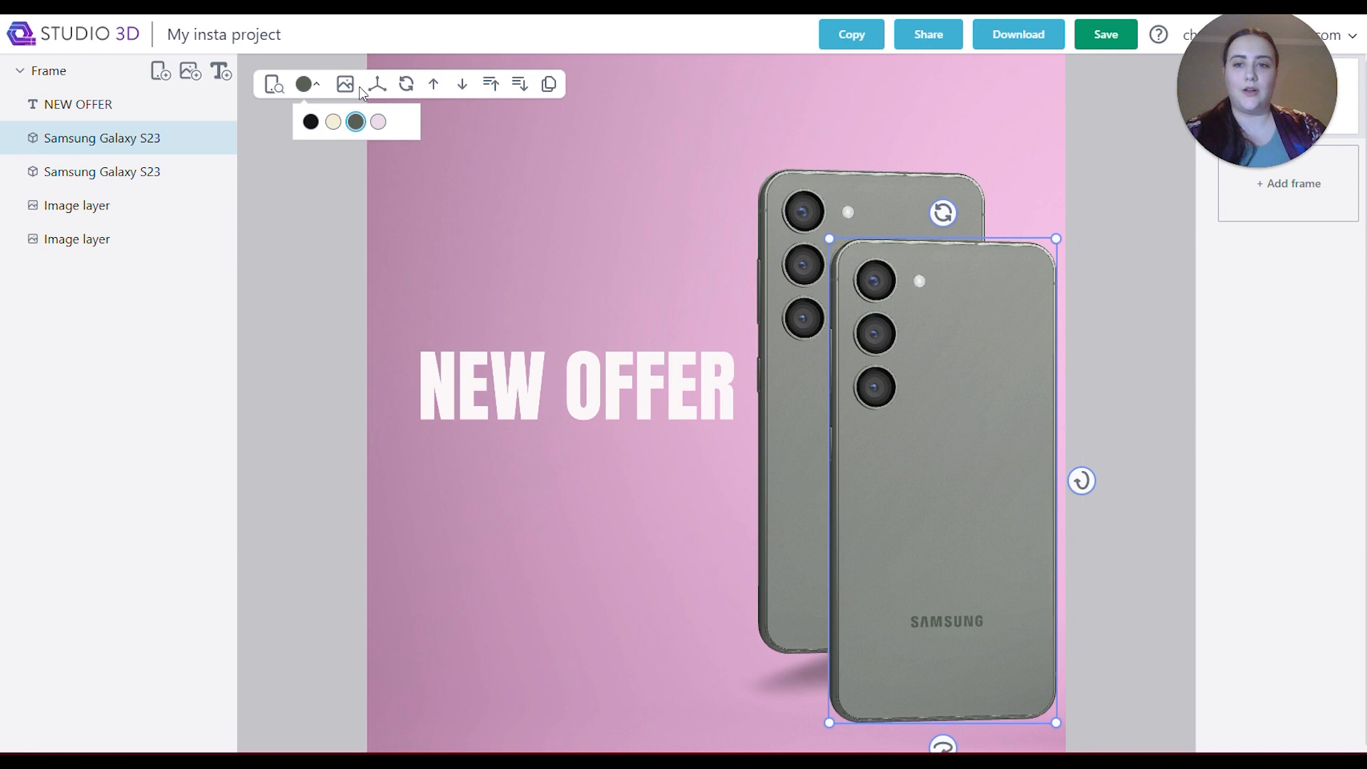
pyautogui.click(378, 121)
pyautogui.click(542, 561)
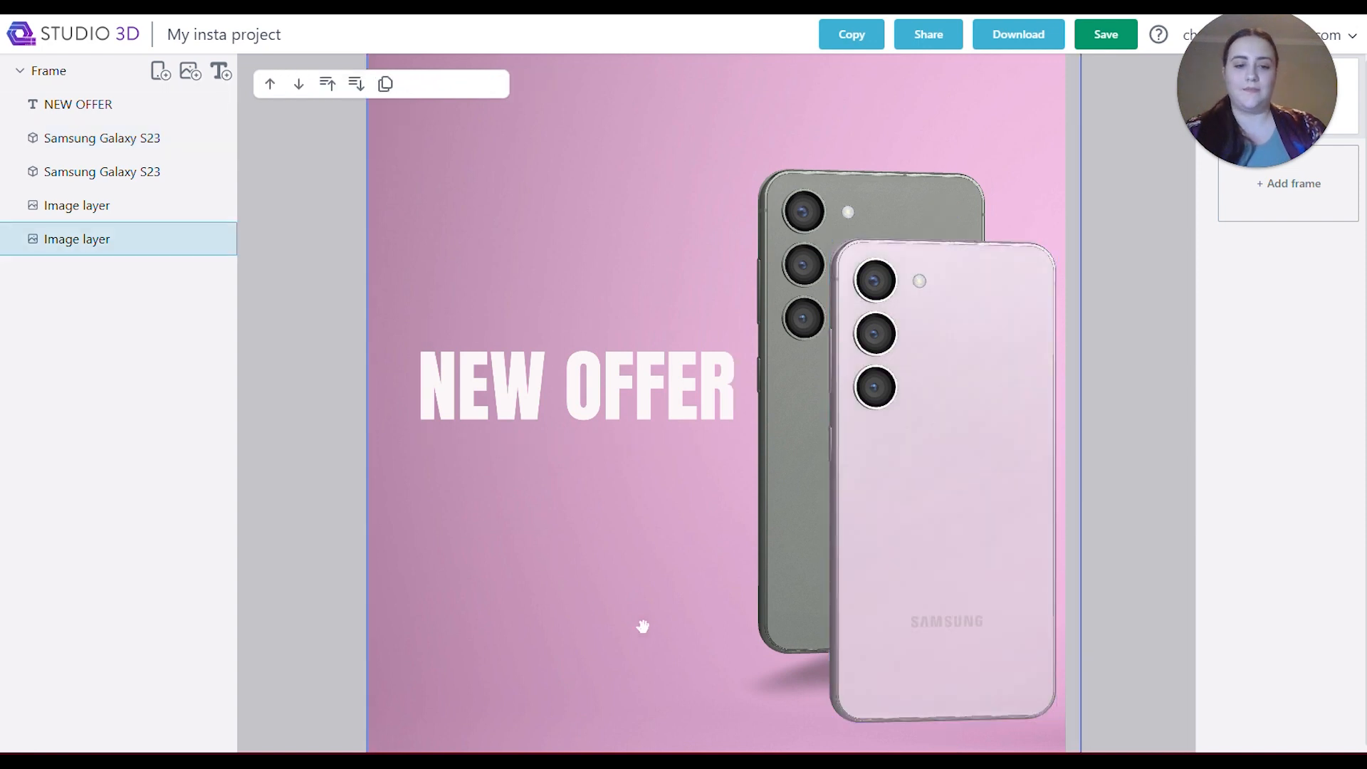
# Shift the rear grey-green phone slightly up and to the left, and move its shadow along with it.
pyautogui.click(754, 534)
pyautogui.moveTo(784, 559); pyautogui.dragTo(769, 582)
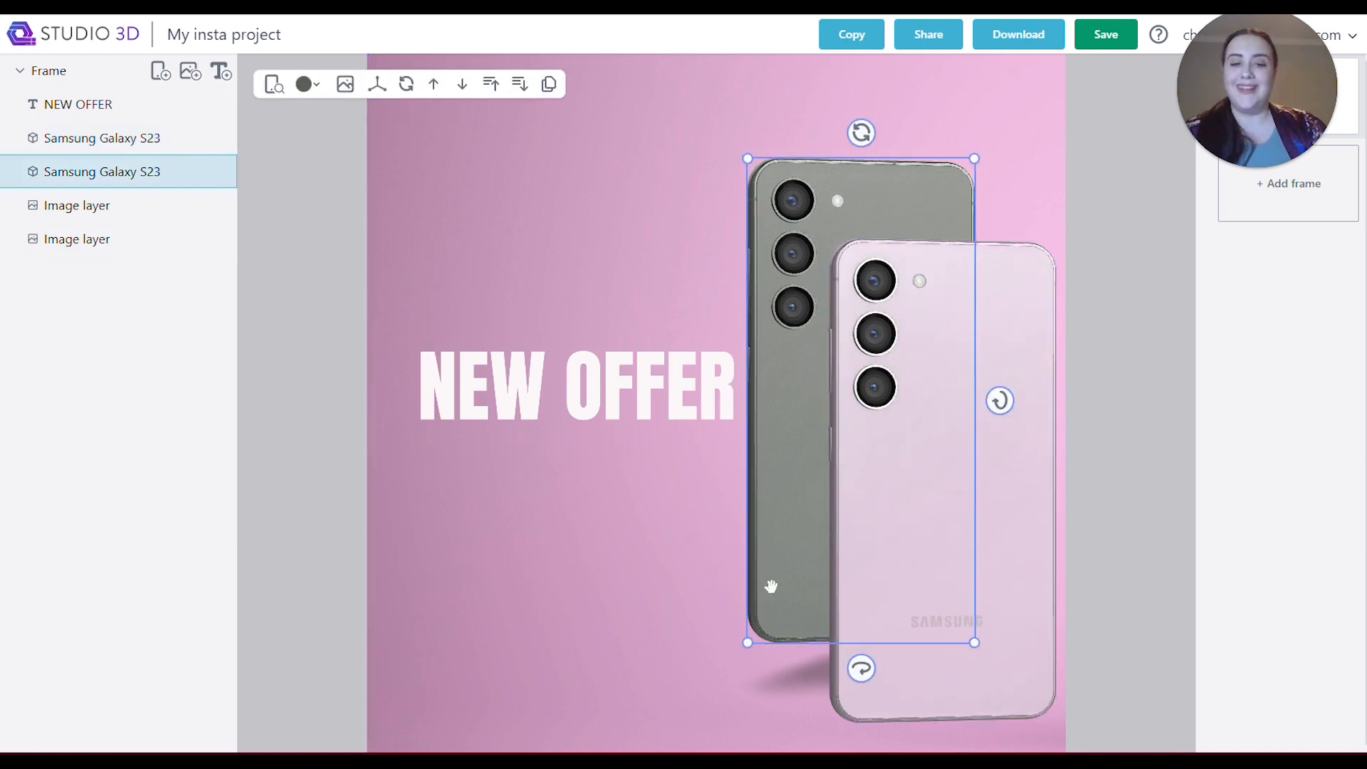
pyautogui.click(772, 681)
pyautogui.moveTo(773, 681); pyautogui.dragTo(762, 655)
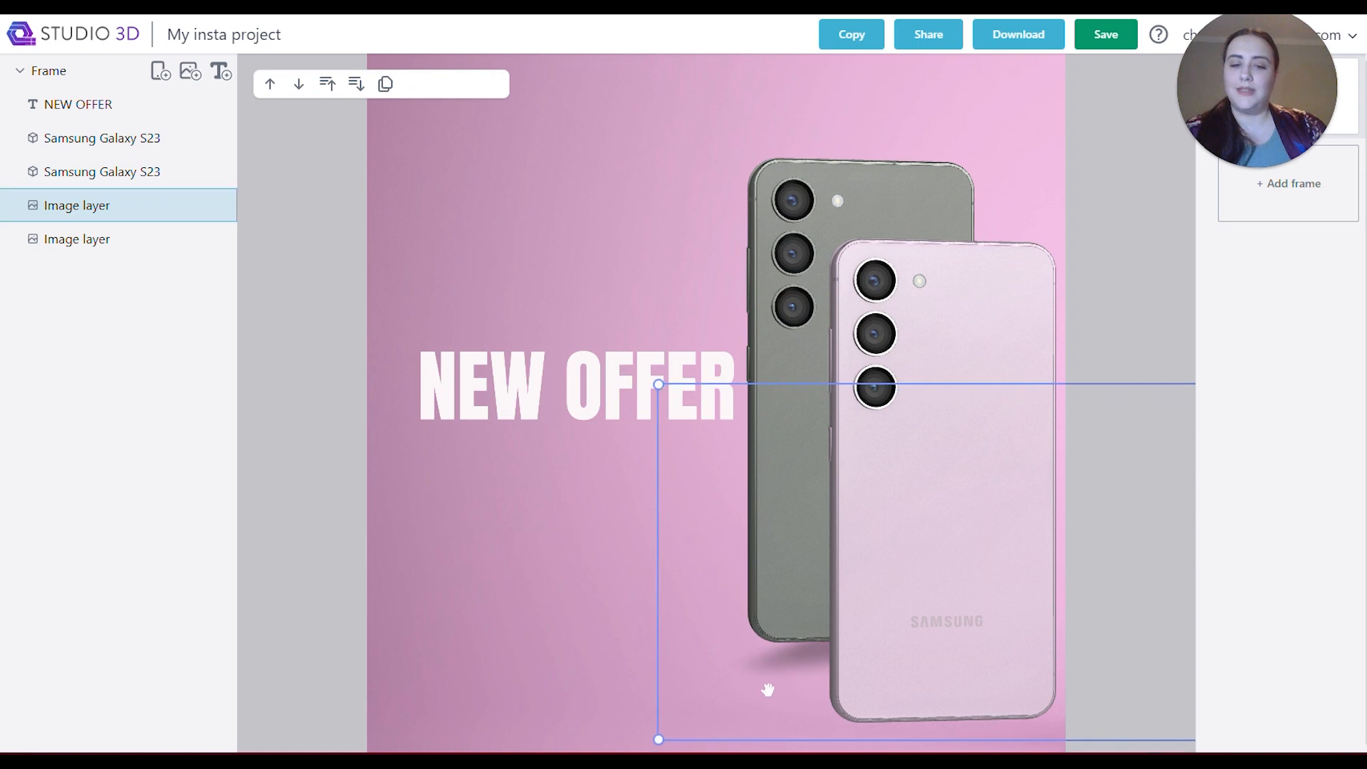
# Place a duplicate of the shadow beneath the front pink phone and nudge the NEW OFFER text slightly away from the phones.
pyautogui.click(190, 71)
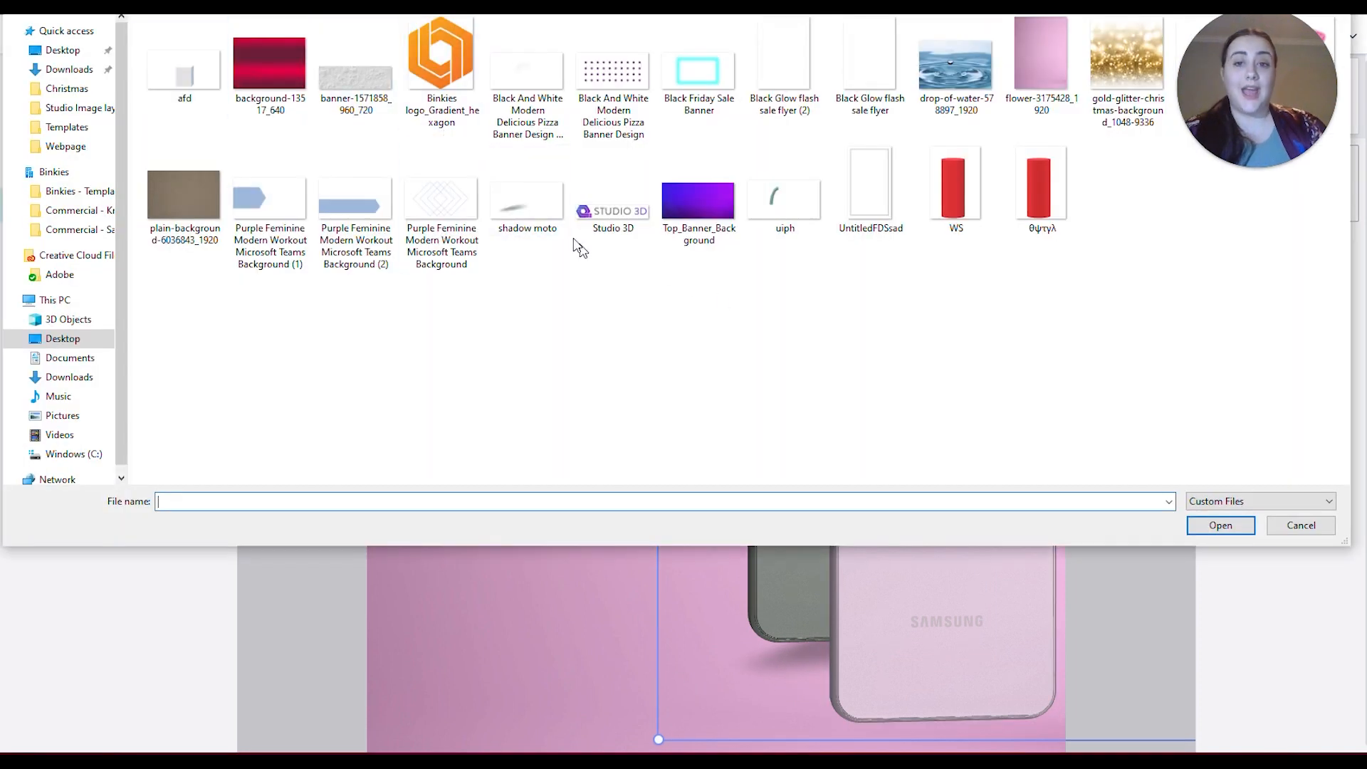
pyautogui.click(1299, 524)
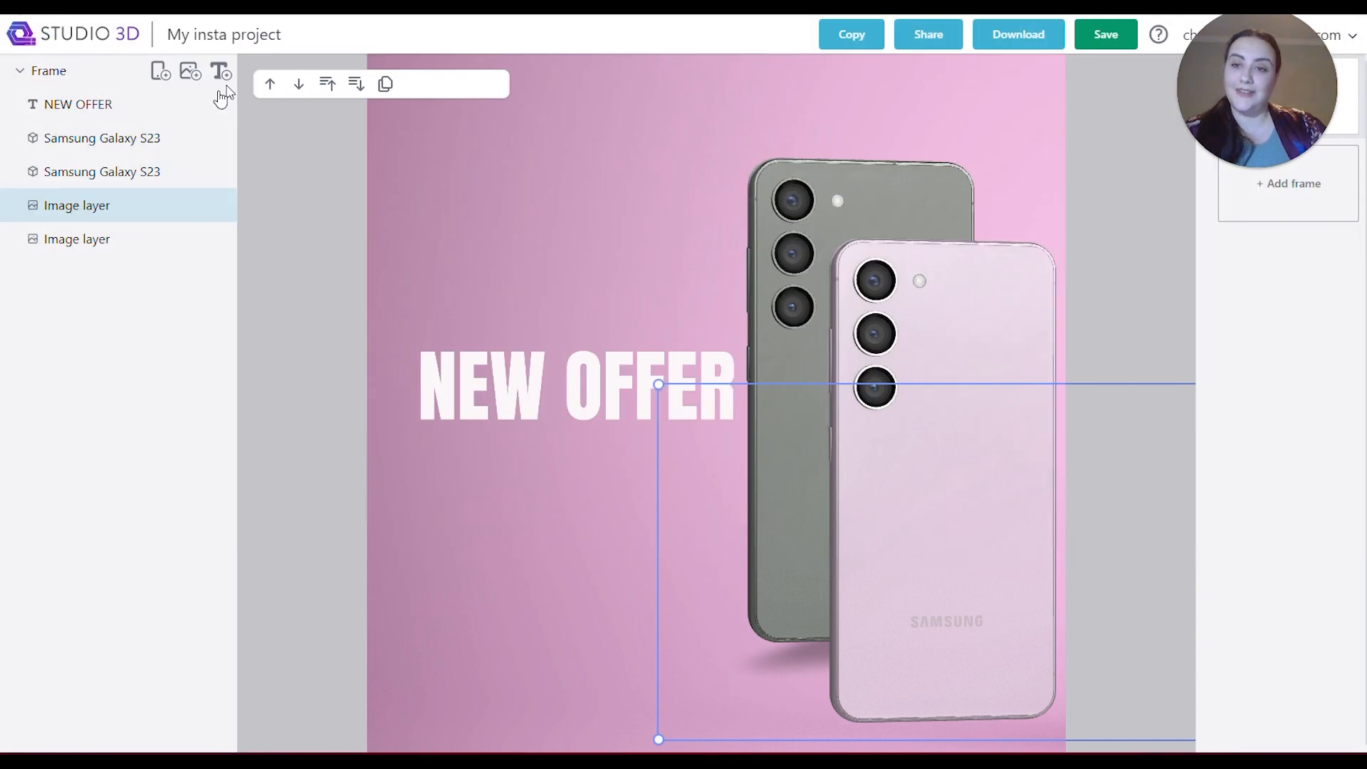
pyautogui.click(388, 88)
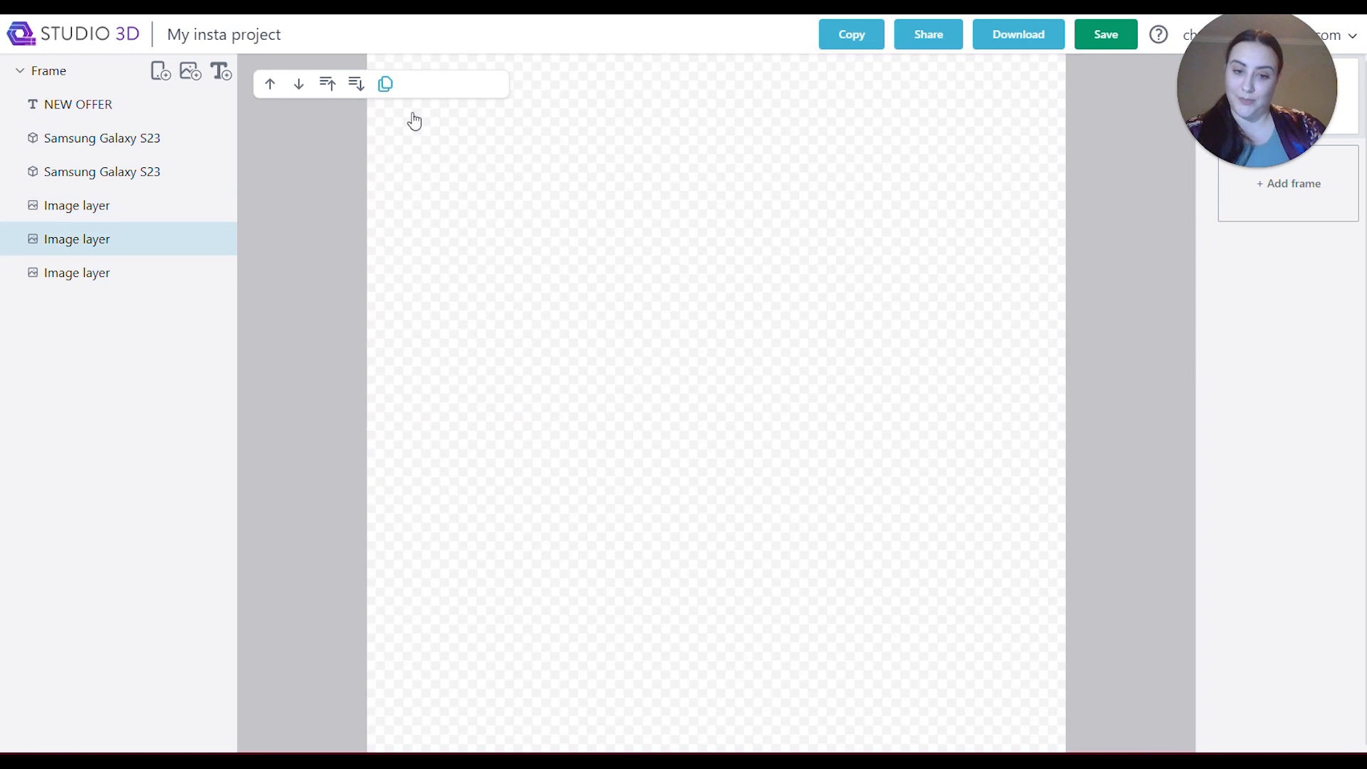
pyautogui.moveTo(760, 673); pyautogui.dragTo(845, 747)
pyautogui.click(574, 639)
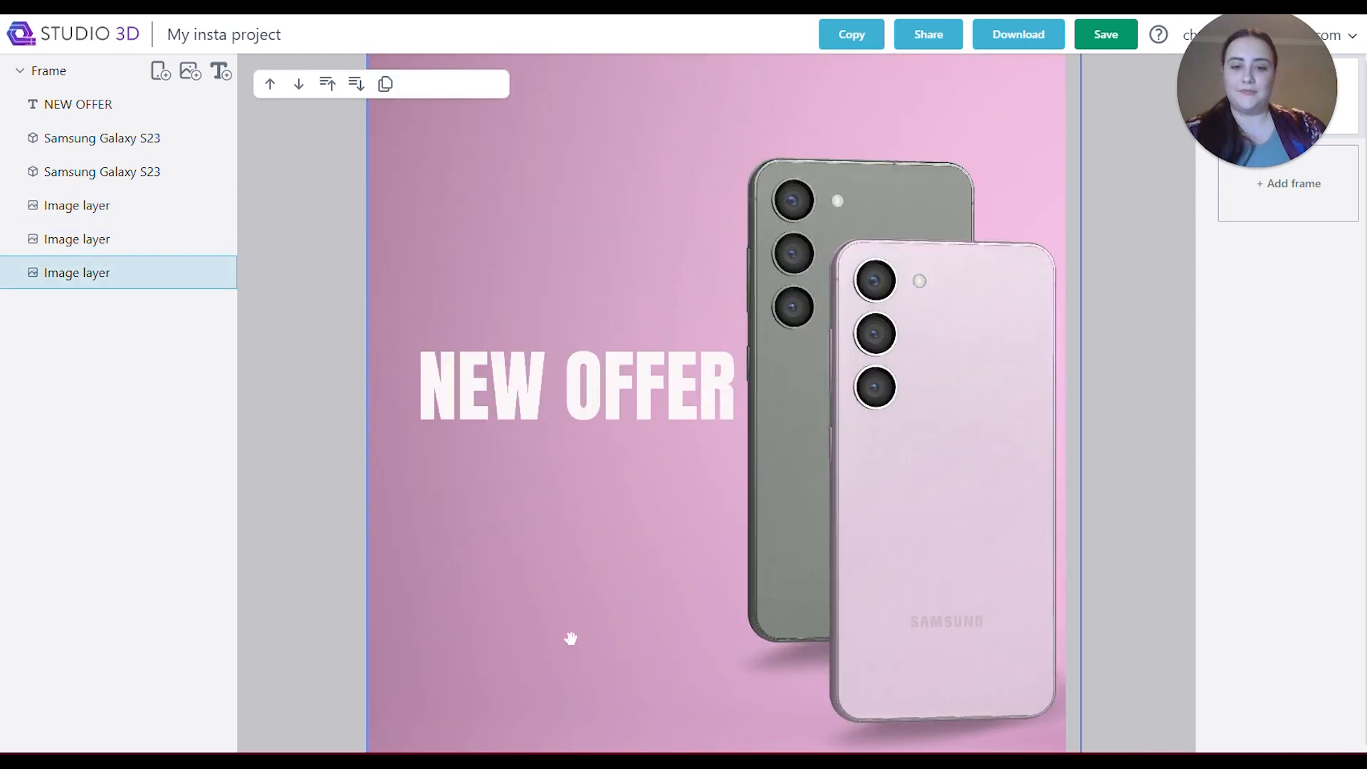
pyautogui.click(498, 413)
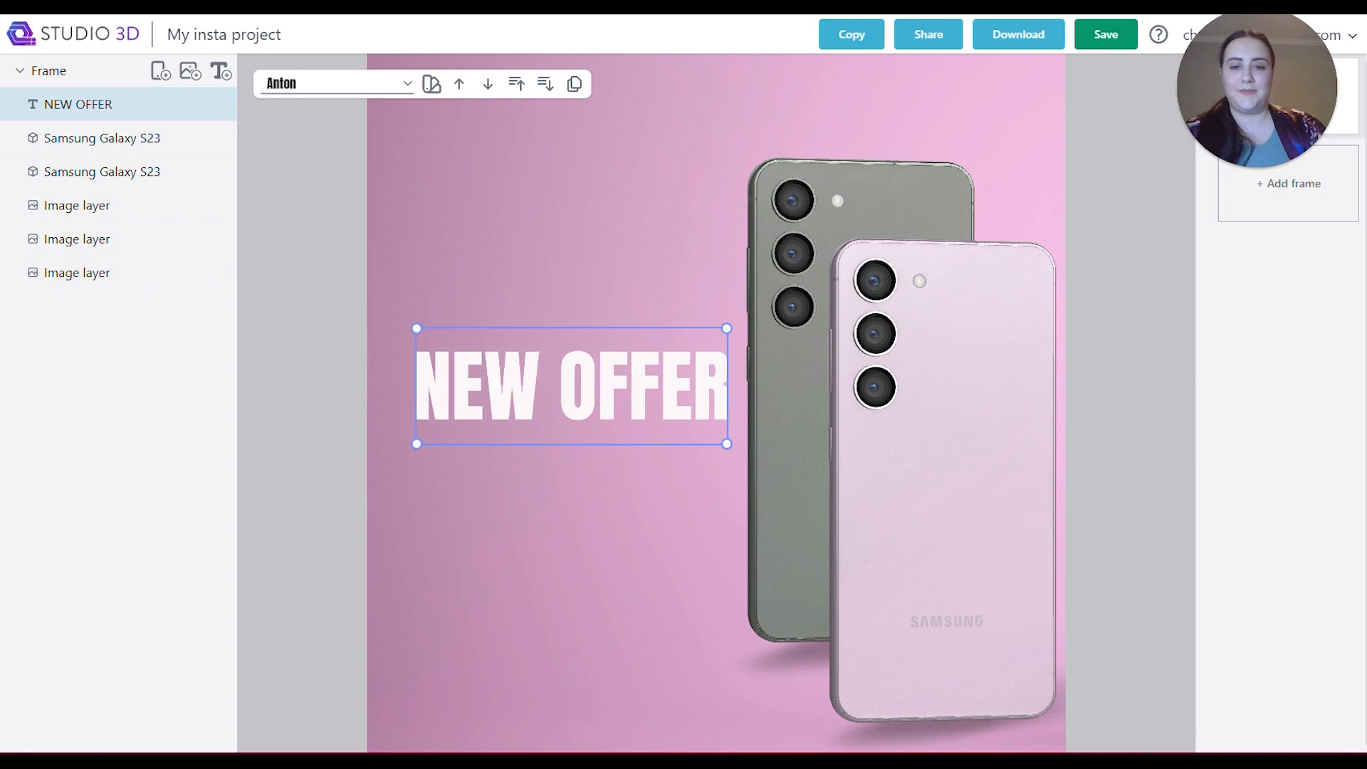
pyautogui.click(509, 568)
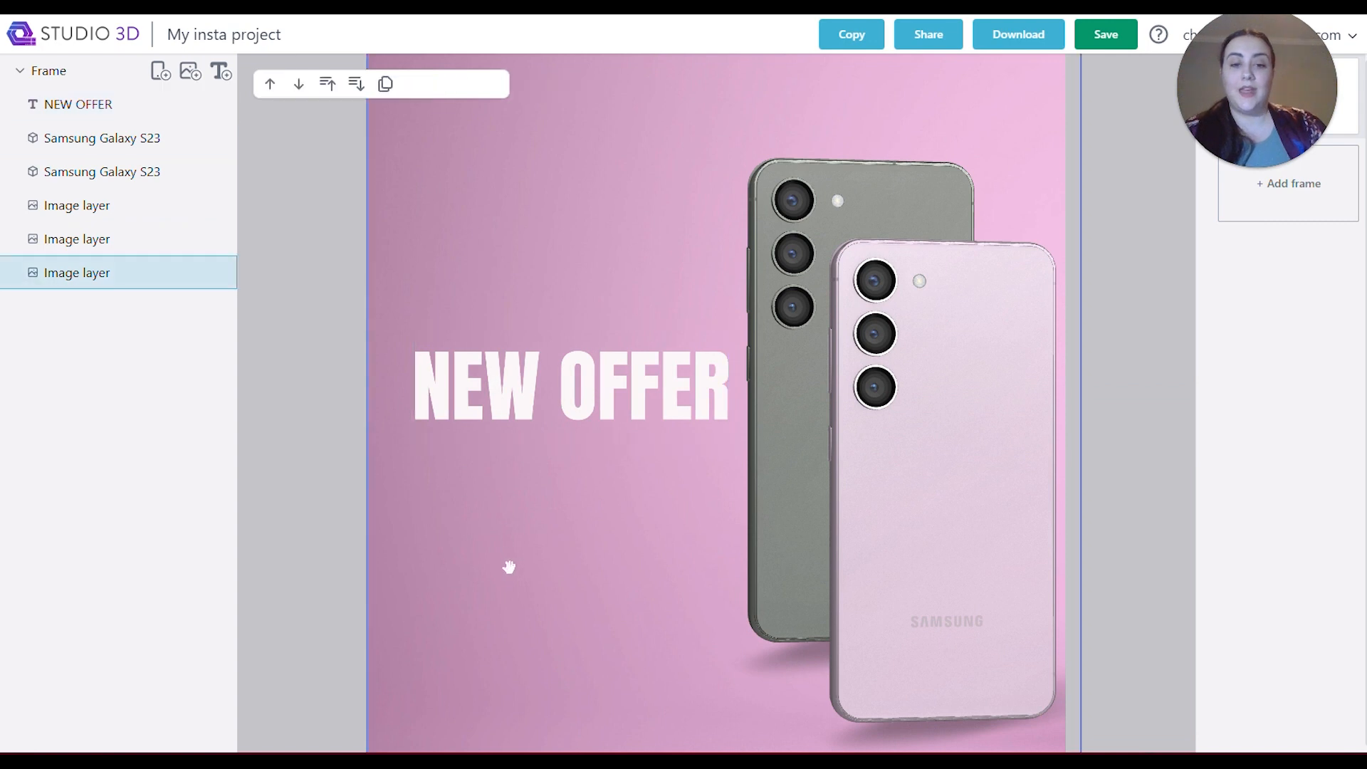
# Add the "Studio 3D" logo image from the Desktop, scale it down beneath the NEW OFFER text, and save the project.
pyautogui.click(196, 82)
pyautogui.click(580, 210)
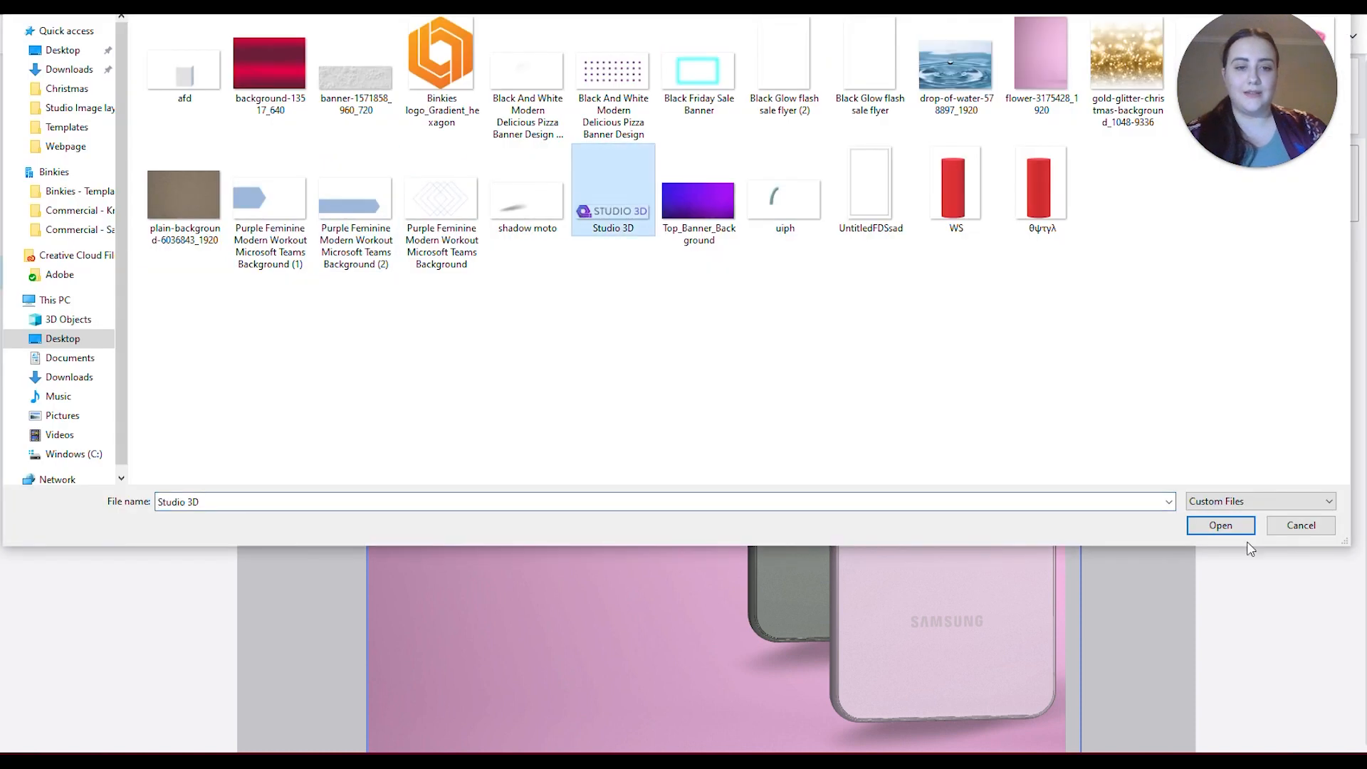
pyautogui.click(1231, 526)
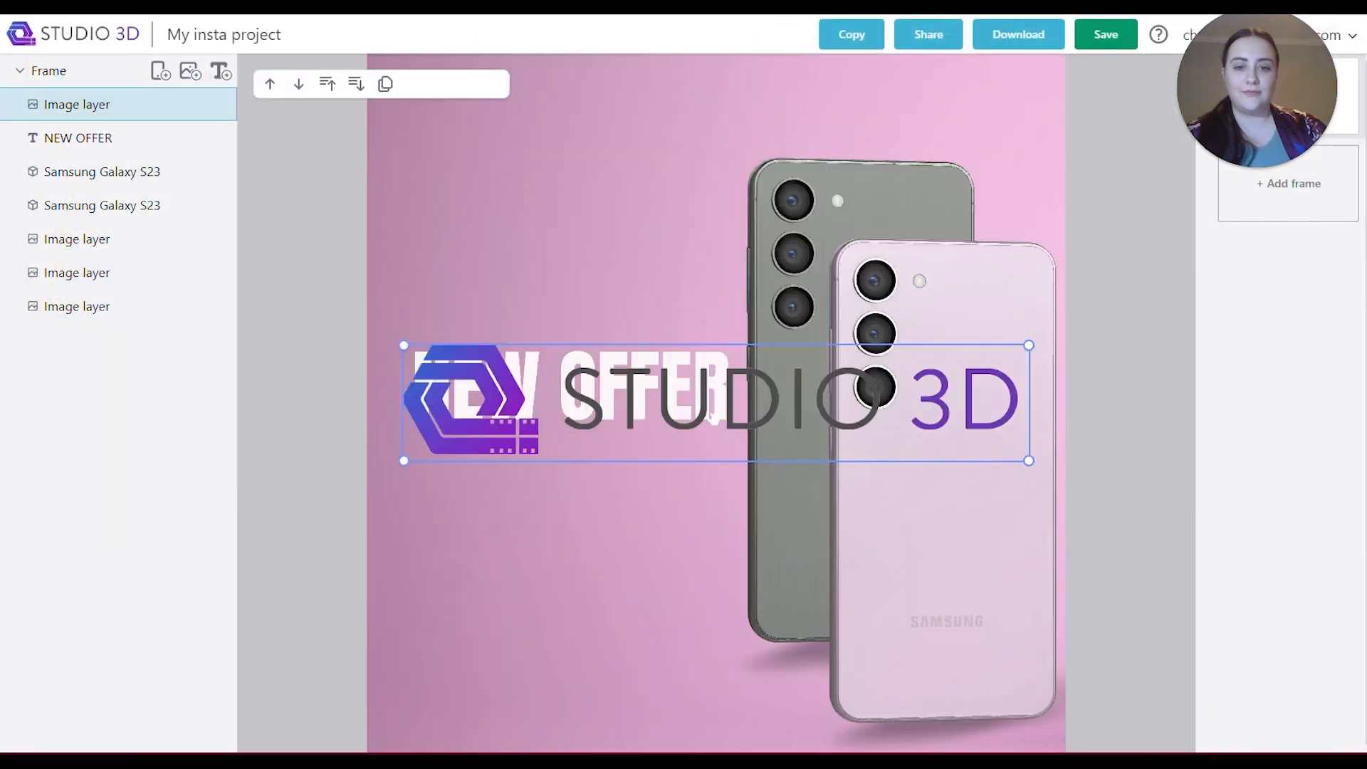
pyautogui.moveTo(1029, 345); pyautogui.dragTo(639, 405)
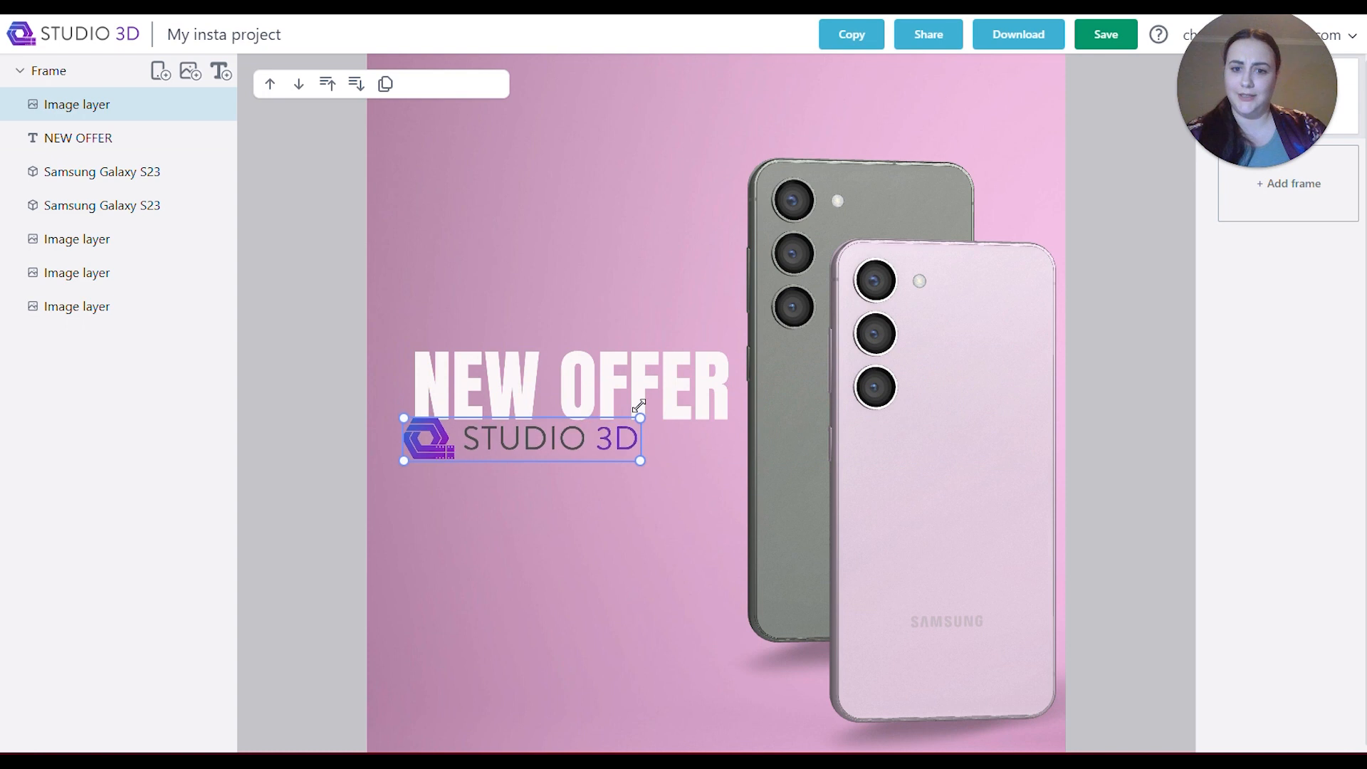
pyautogui.moveTo(562, 434); pyautogui.dragTo(603, 461)
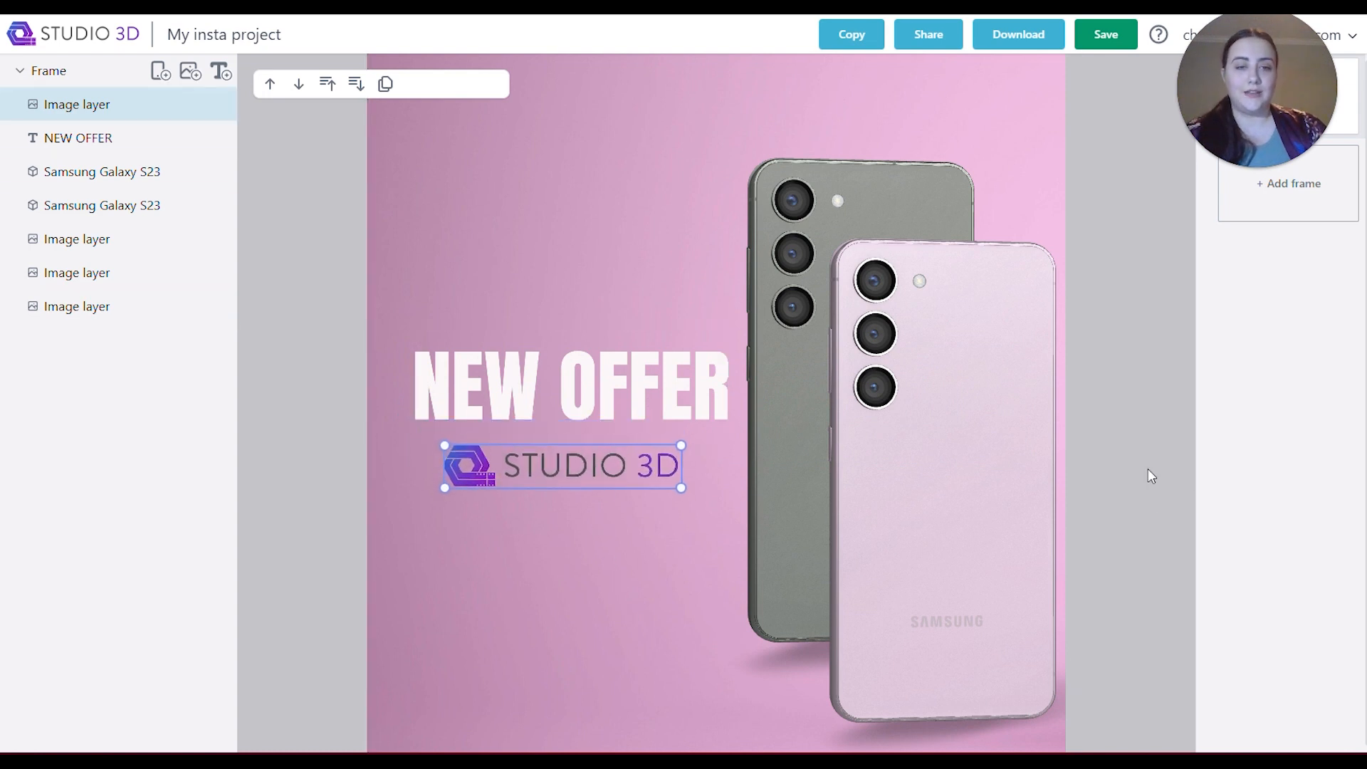
pyautogui.click(1101, 39)
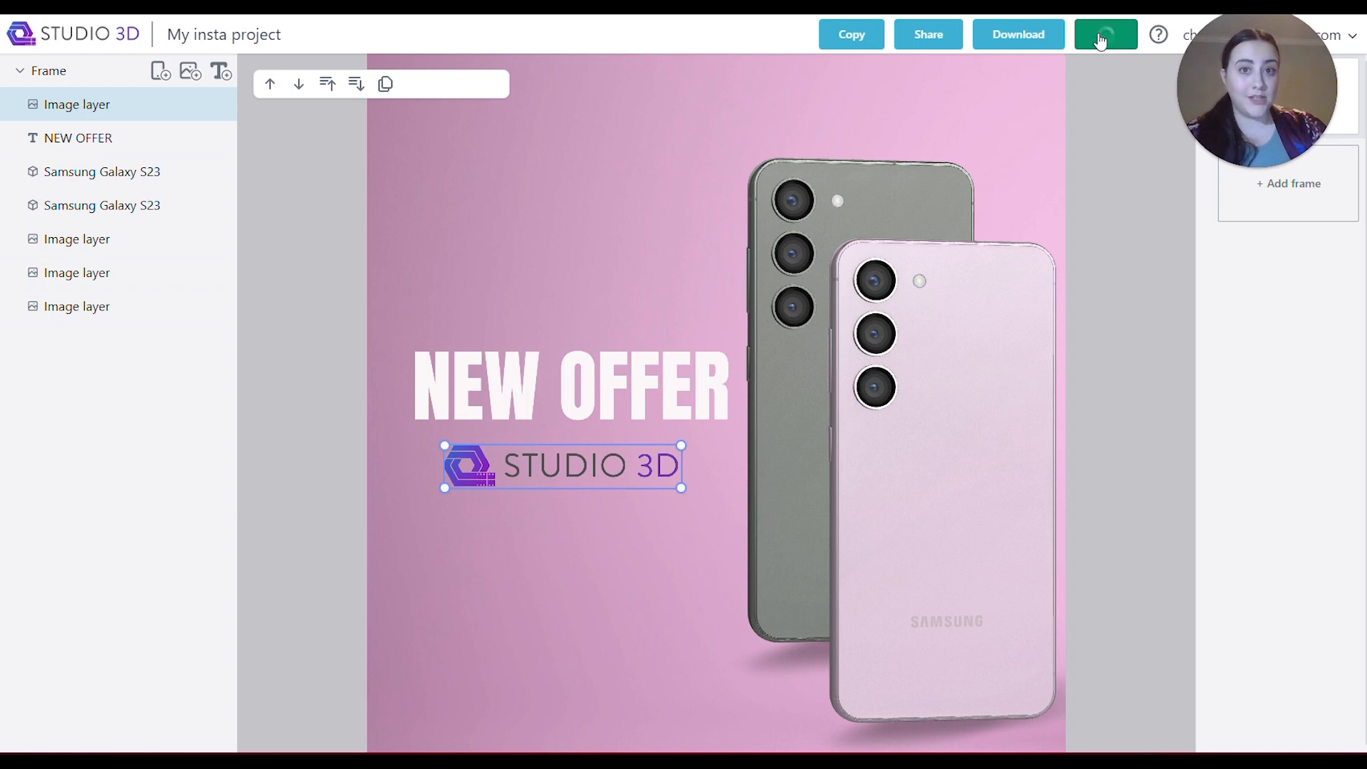
# Download the finished frame, close the downloaded archive's window, and add a second frame carrying the same design to the project.
pyautogui.click(1025, 45)
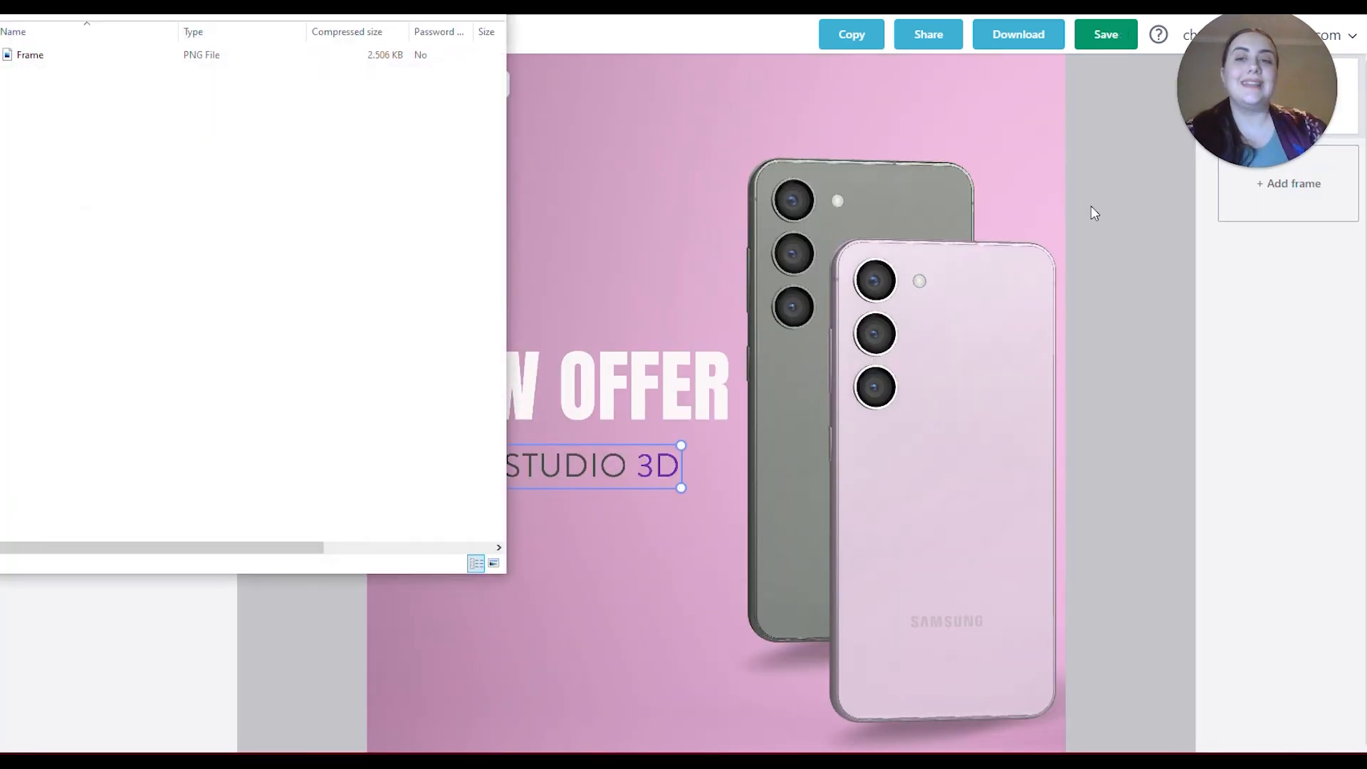
pyautogui.hotkey('alt', 'F4')
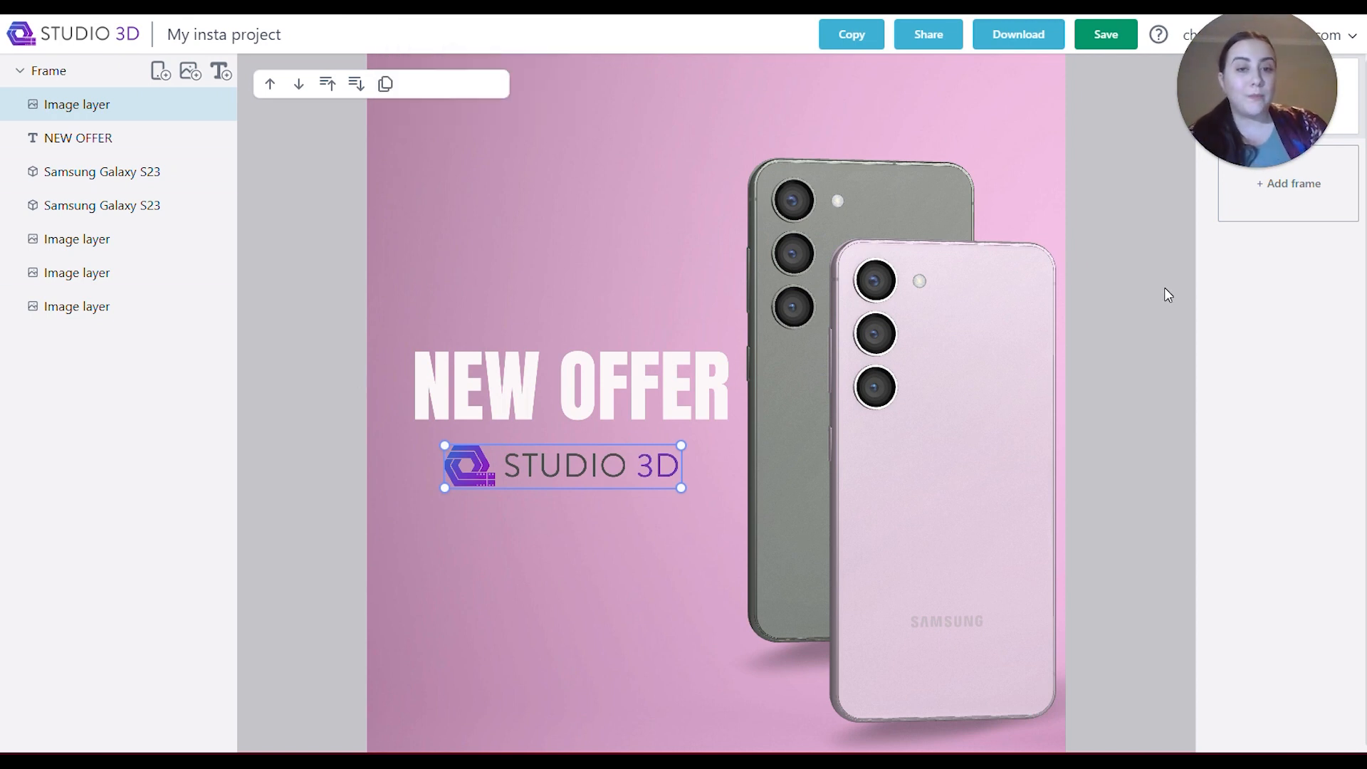
pyautogui.click(1258, 205)
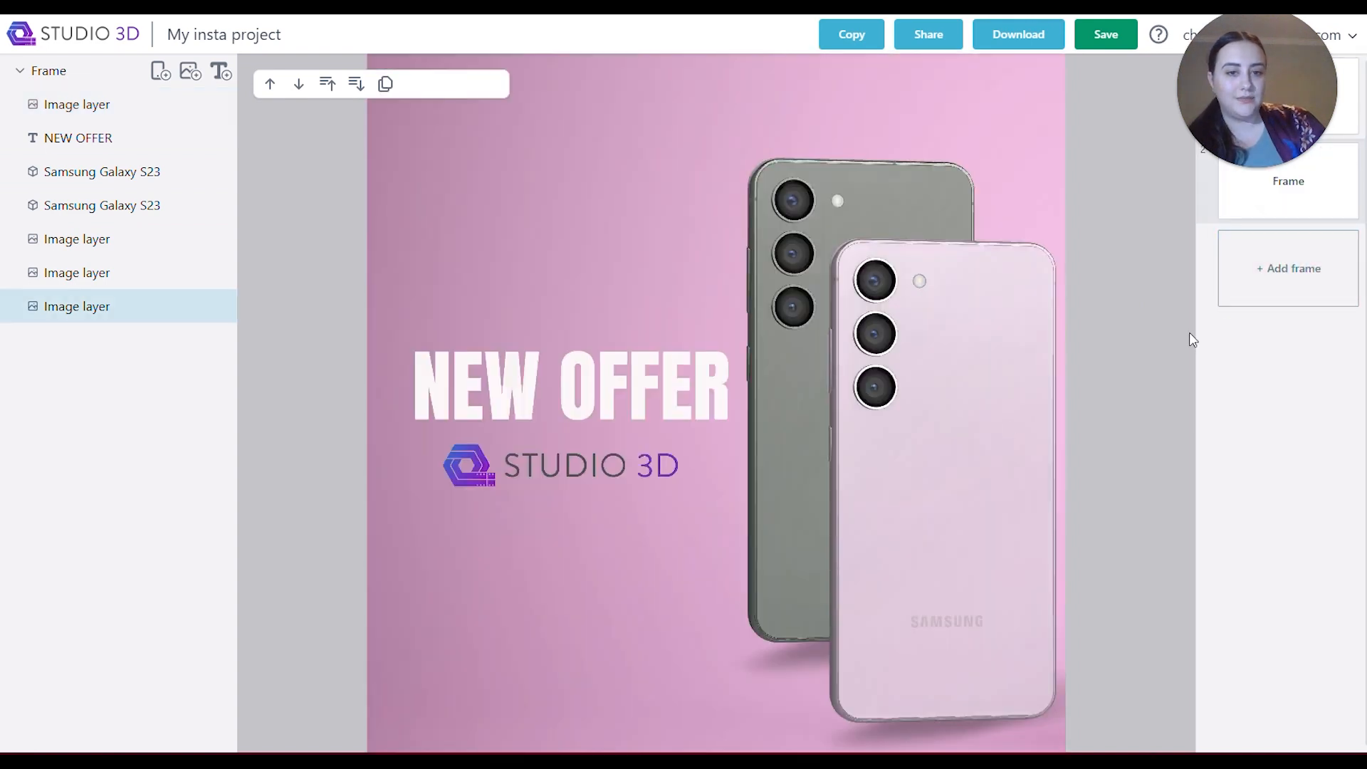
# Replace the second frame's front pink phone with the Samsung Galaxy Buds2 Pro, rotated to show the open case's front and lowered to its shadow.
pyautogui.click(996, 271)
pyautogui.click(272, 84)
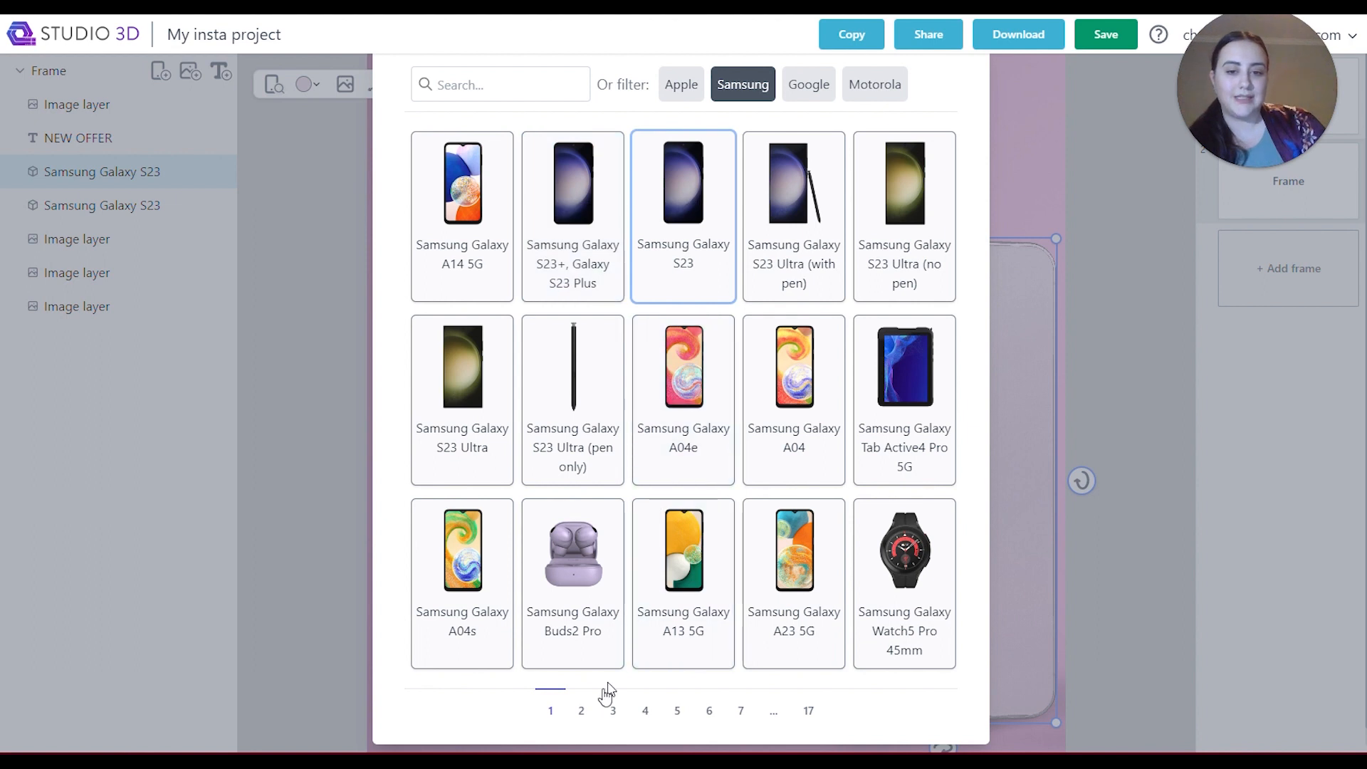
pyautogui.click(580, 596)
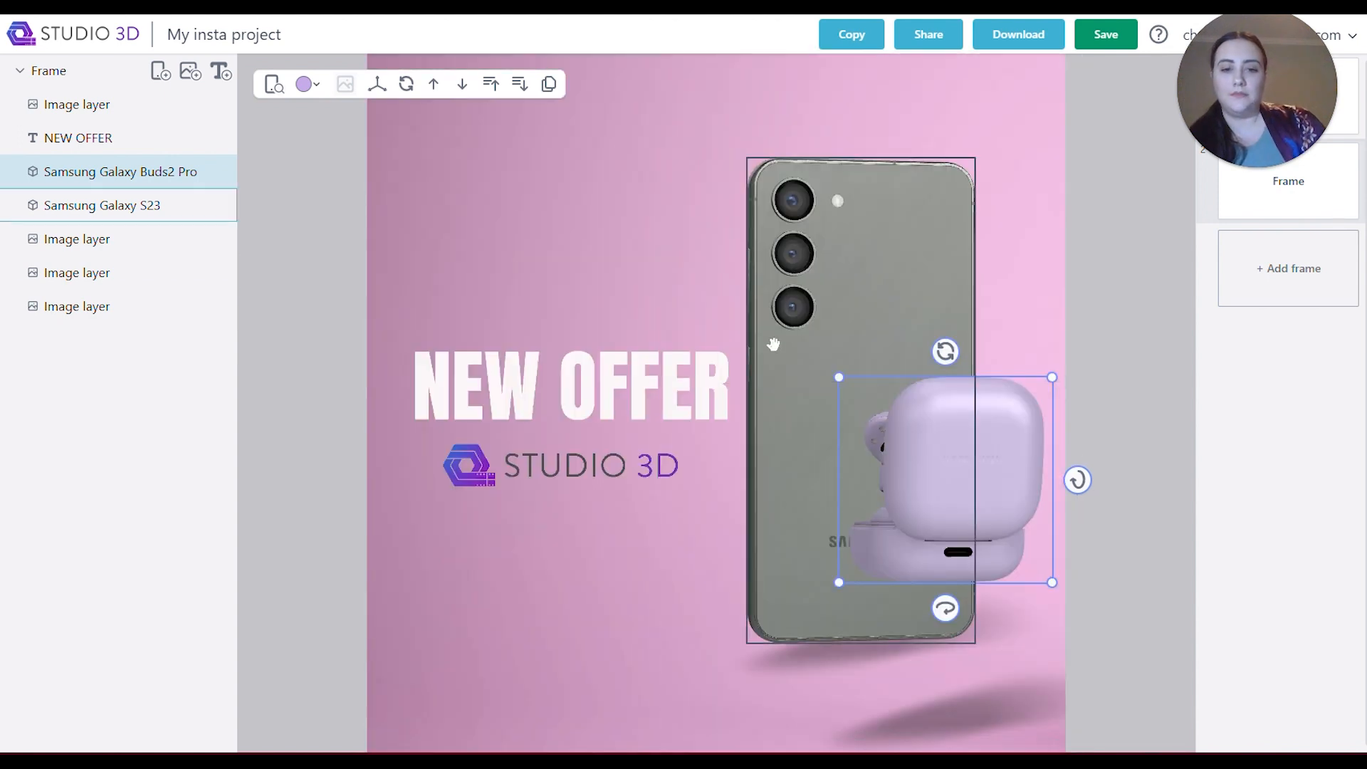
pyautogui.moveTo(946, 612); pyautogui.dragTo(1053, 527)
pyautogui.moveTo(956, 543); pyautogui.dragTo(976, 649)
# Change the rear Samsung Galaxy S23 from grey-green to the cream colour and save the project.
pyautogui.click(786, 397)
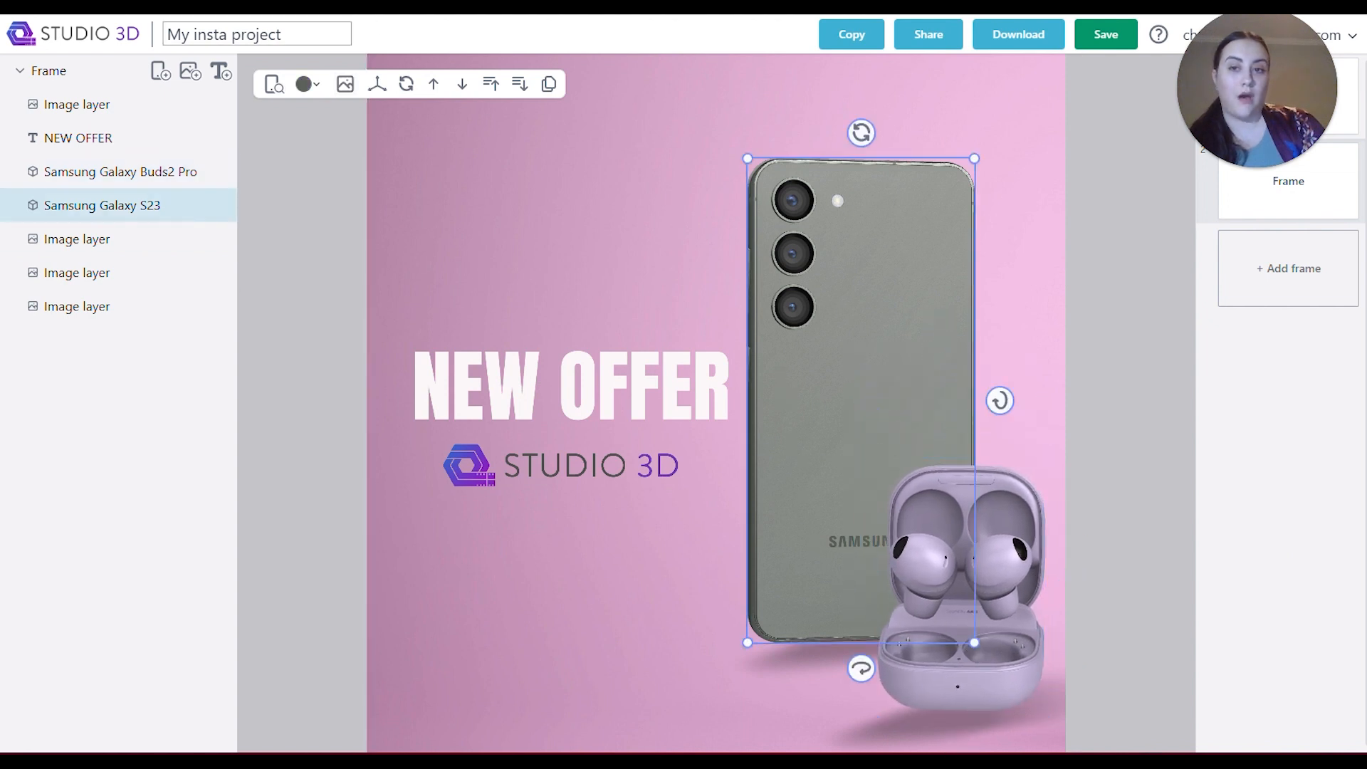
pyautogui.click(307, 84)
pyautogui.click(333, 121)
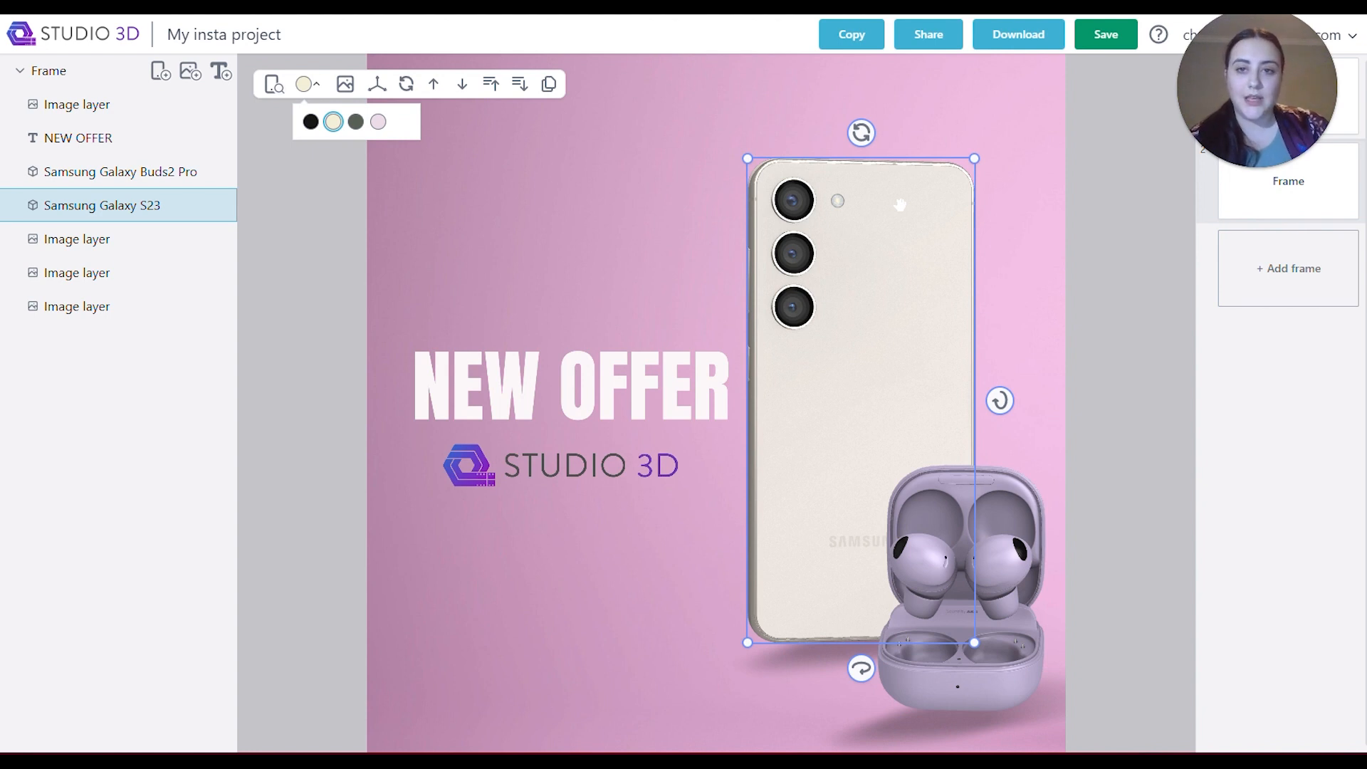
pyautogui.click(1108, 43)
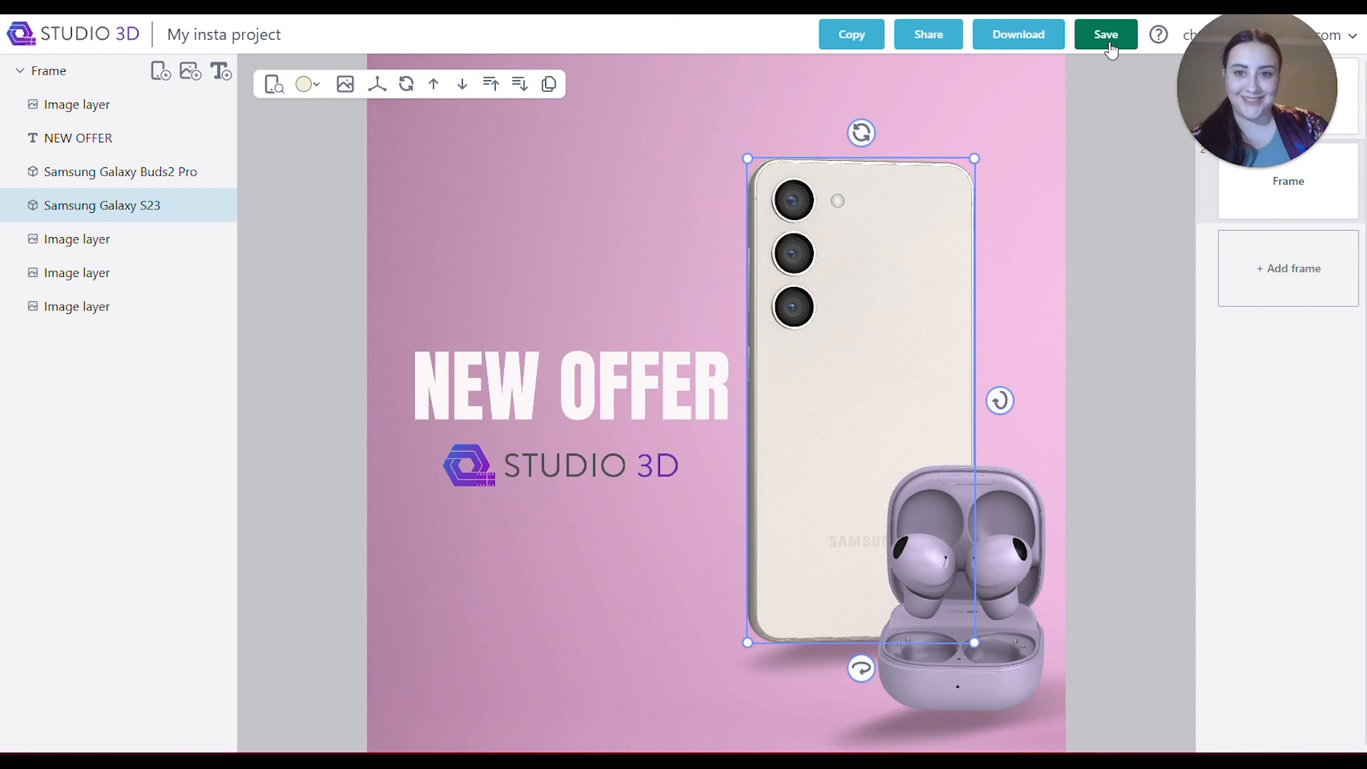